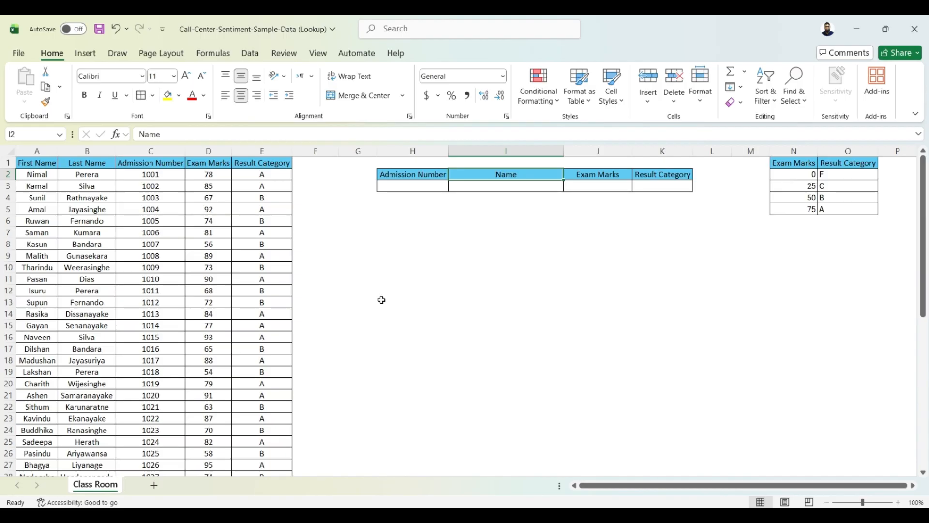
pyautogui.click(418, 184)
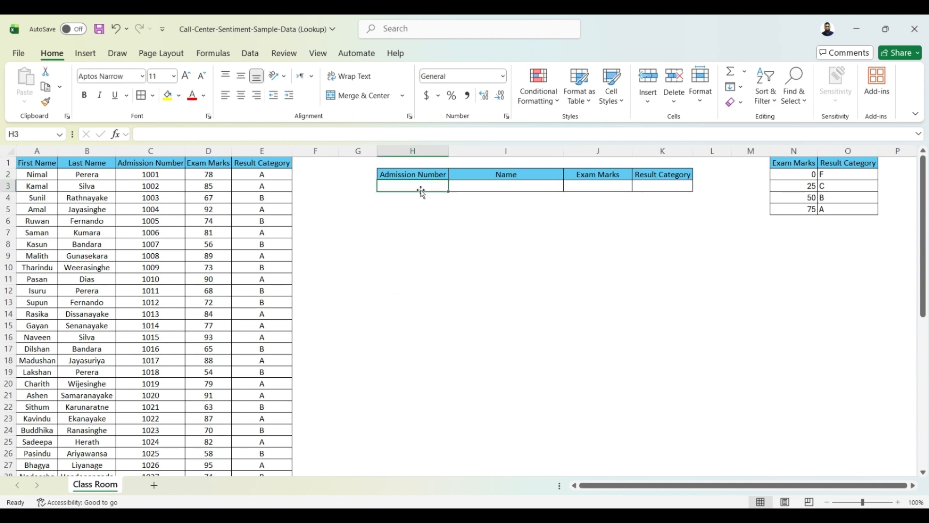
pyautogui.click(488, 187)
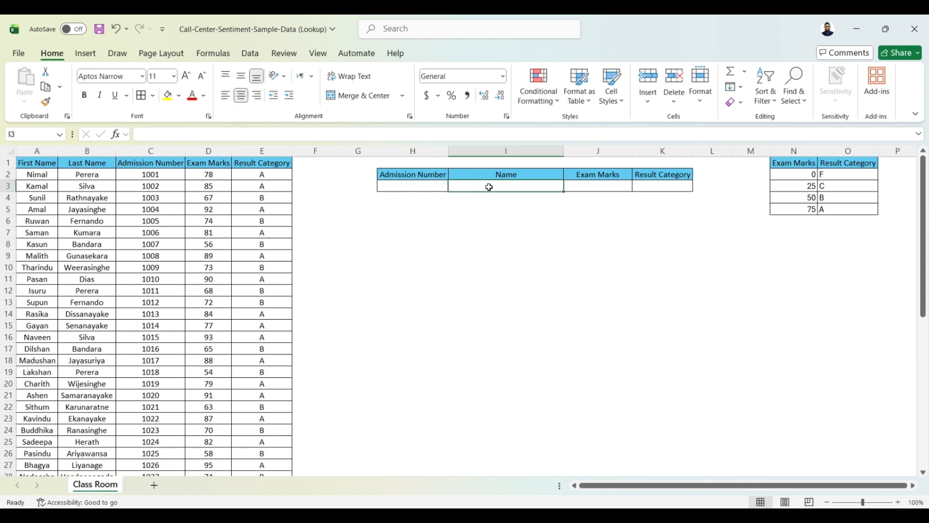
pyautogui.click(597, 187)
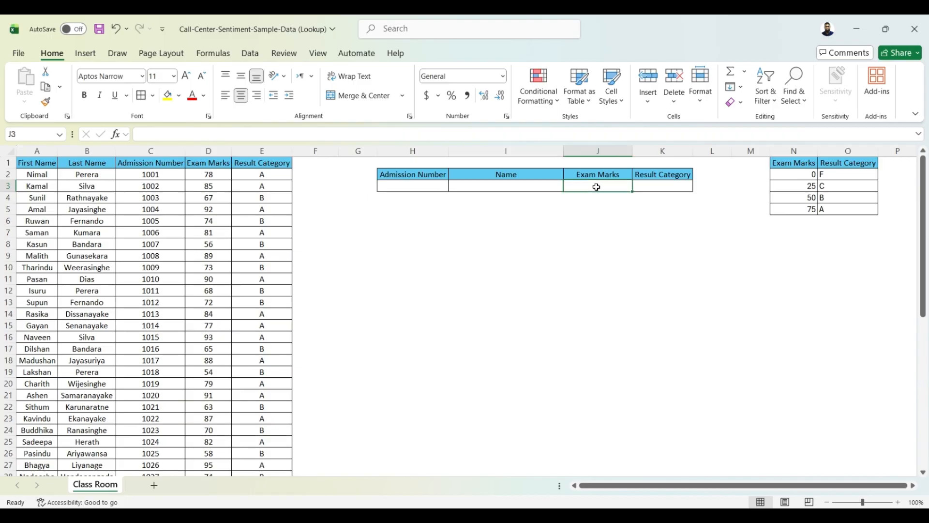
pyautogui.click(656, 187)
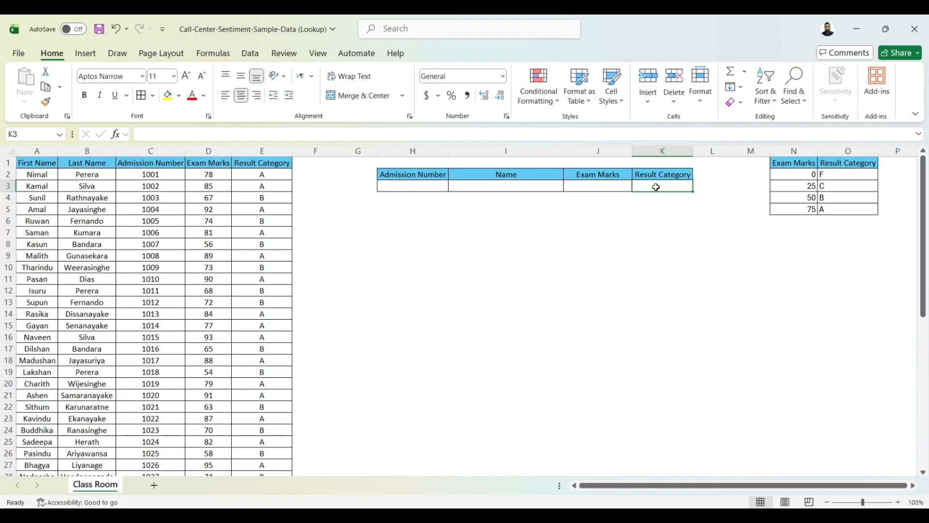
pyautogui.click(506, 244)
# Step: Enter =LOOKUP(H3,C:C,A:A) in I3 to return the first name for the admission number
pyautogui.click(479, 186)
pyautogui.write('=')
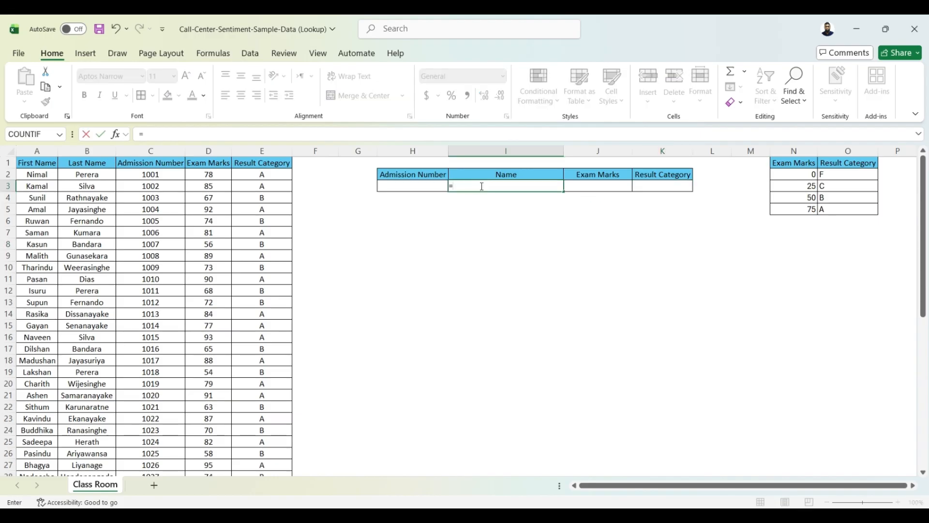
pyautogui.write('Loo')
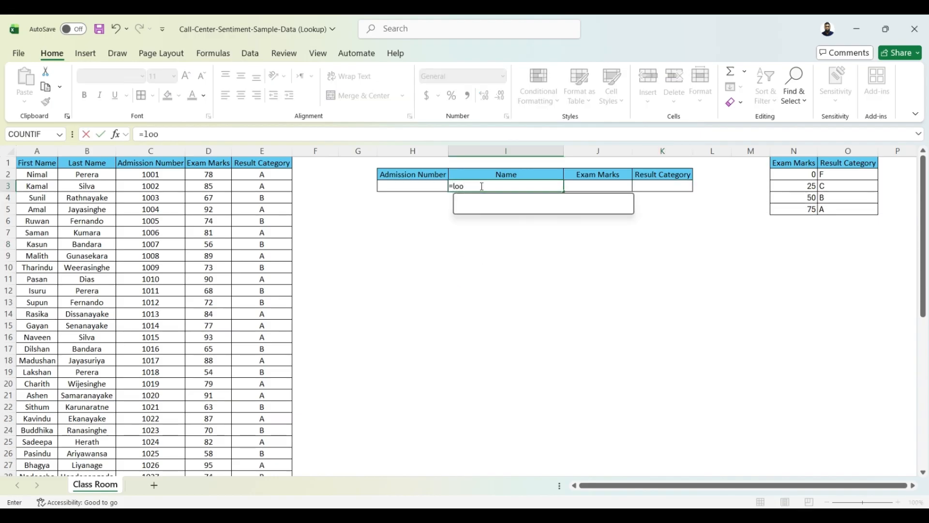
pyautogui.press('Tab')
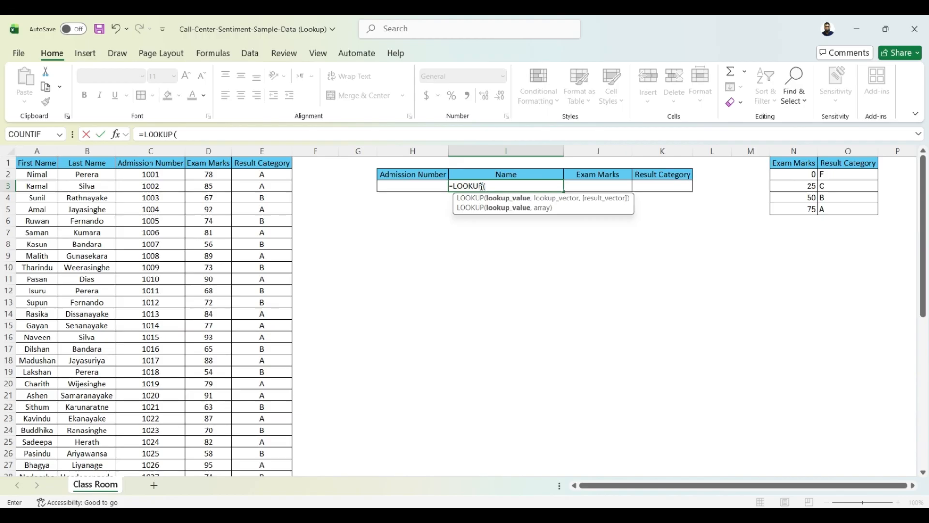
pyautogui.click(429, 185)
pyautogui.write(',')
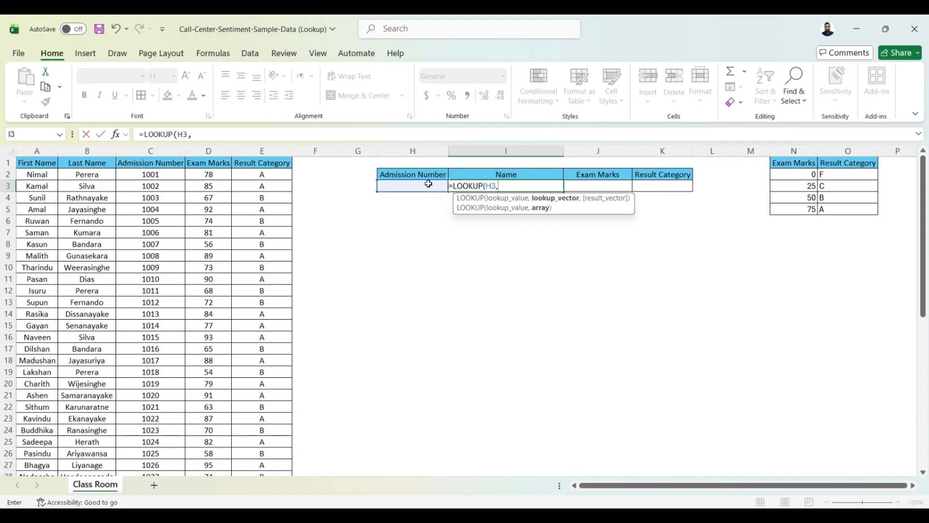
pyautogui.click(139, 151)
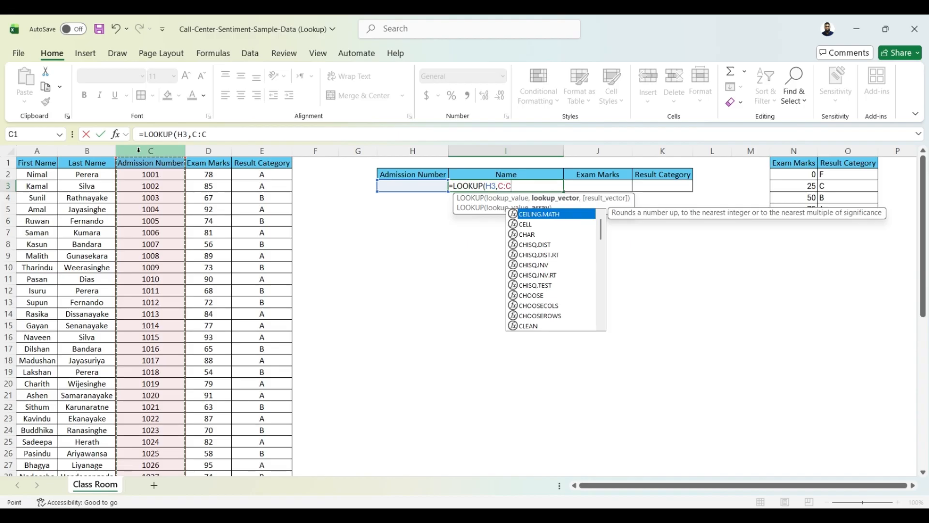
pyautogui.write(',')
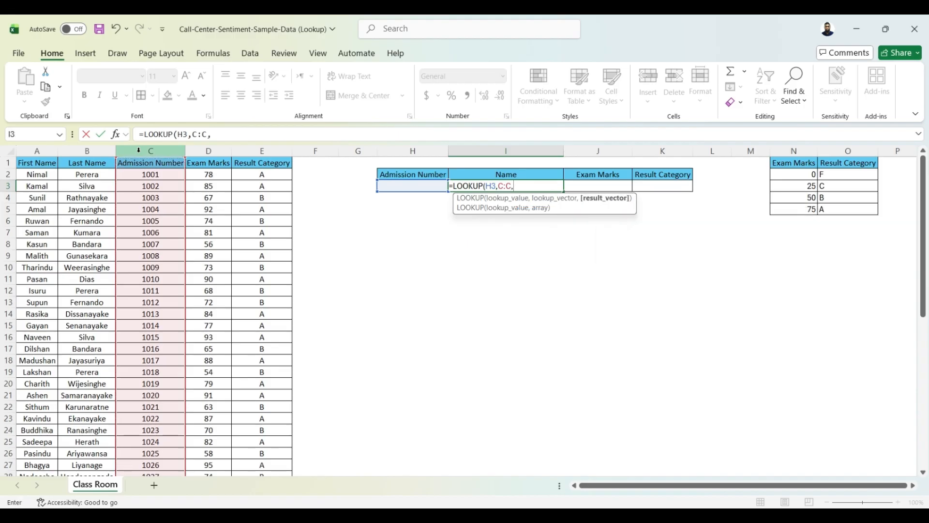
pyautogui.click(38, 151)
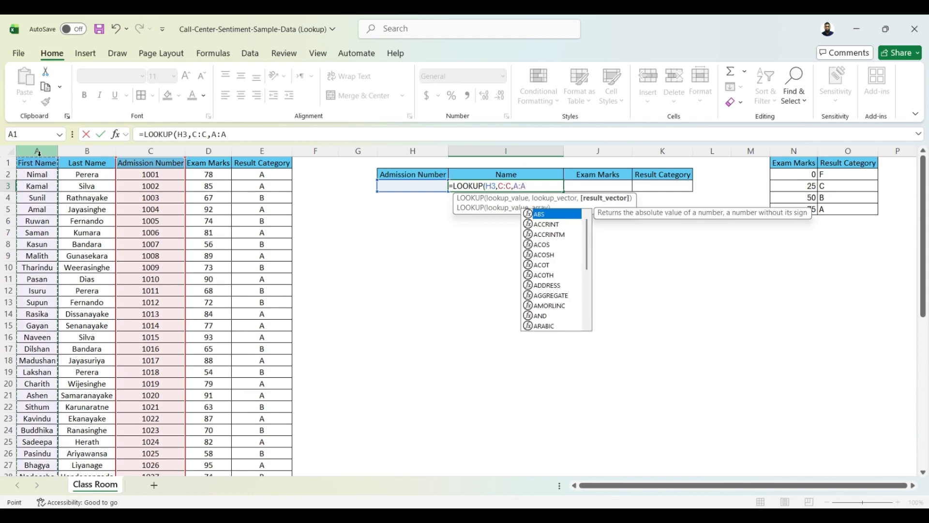
pyautogui.write(')')
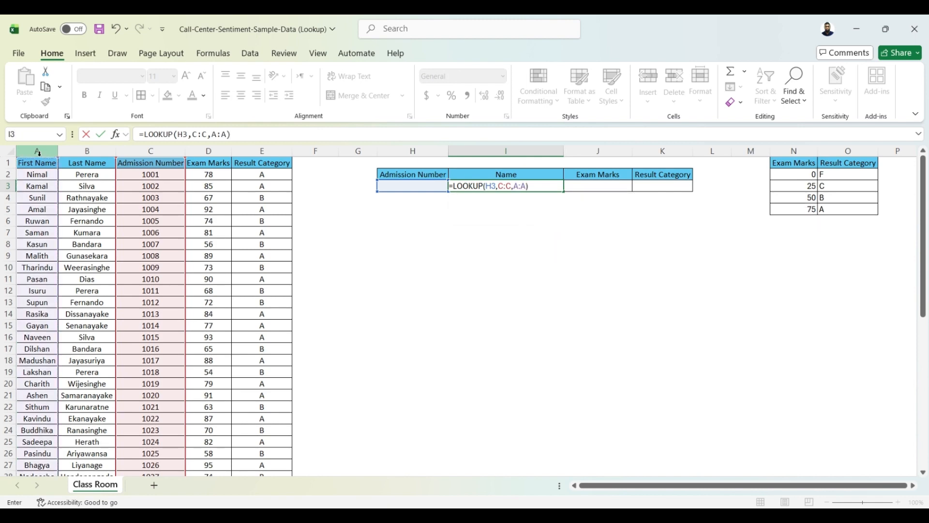
# Step: Enter the admission number of the student listed in row 3 into the lookup cell H3
pyautogui.click(408, 187)
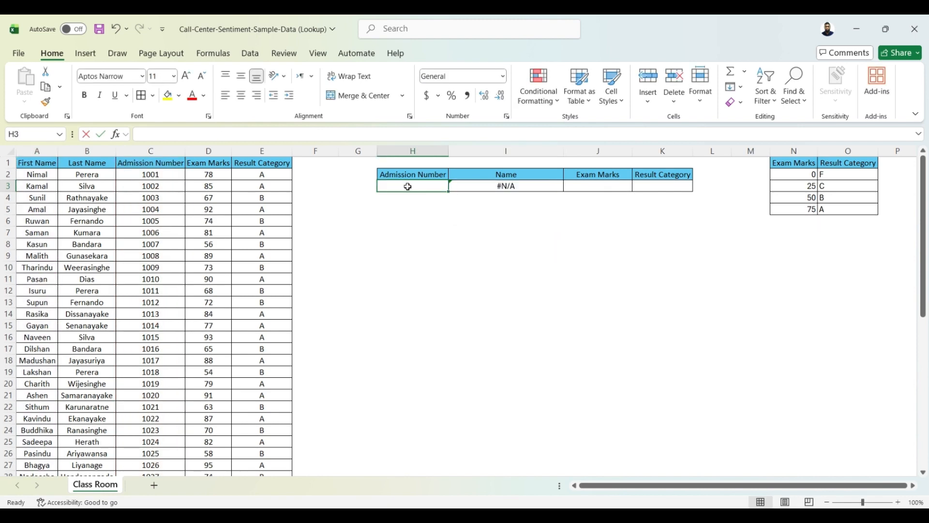
pyautogui.write('1002')
pyautogui.press('Return')
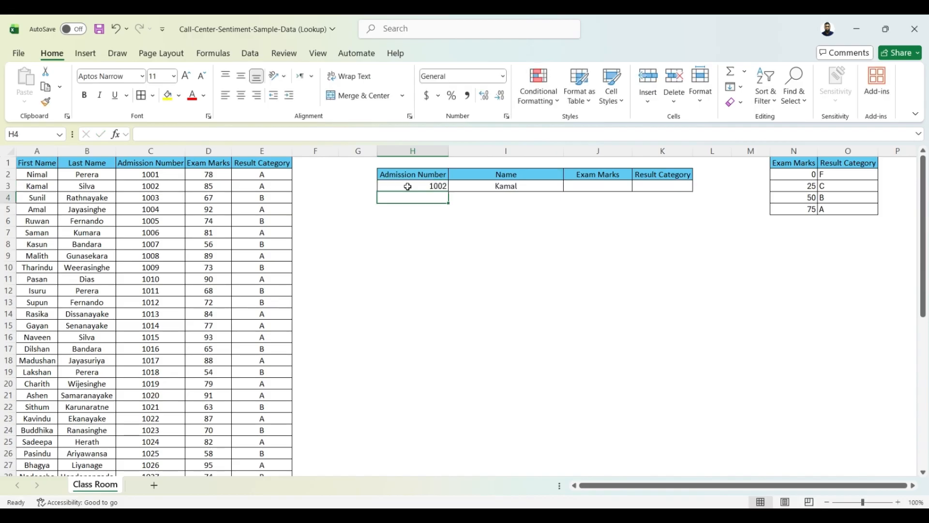
# Step: Enter the array-form formula =LOOKUP(H3,$C$1:$D$51) in J3 to return the student's exam marks
pyautogui.click(590, 186)
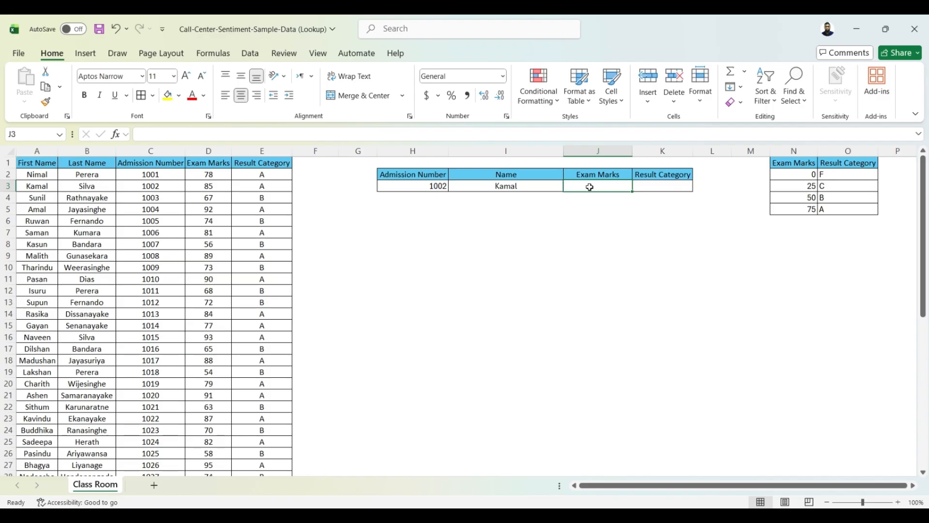
pyautogui.write('=look')
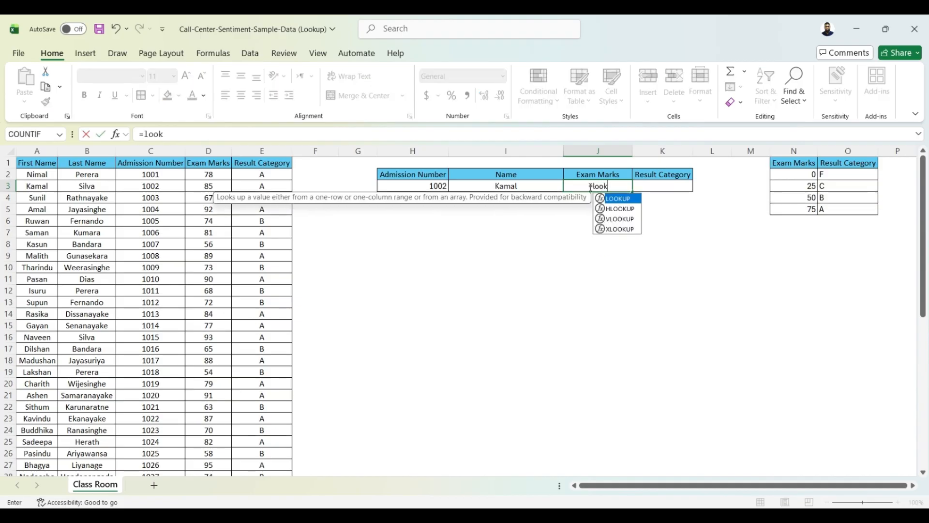
pyautogui.press('Tab')
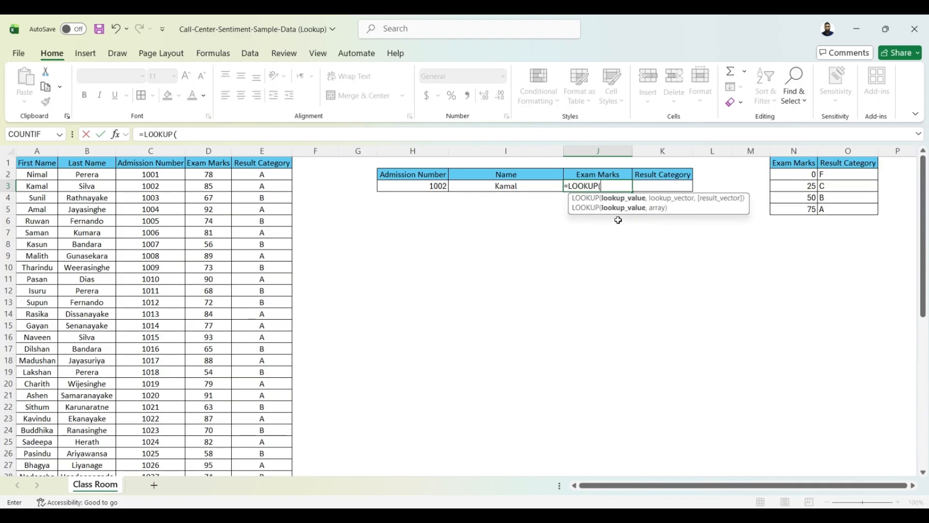
pyautogui.click(415, 187)
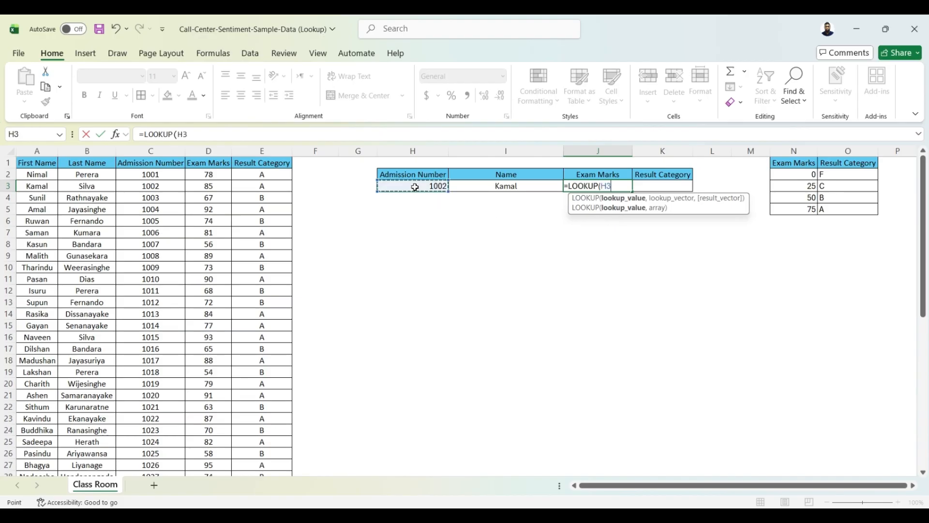
pyautogui.write(',')
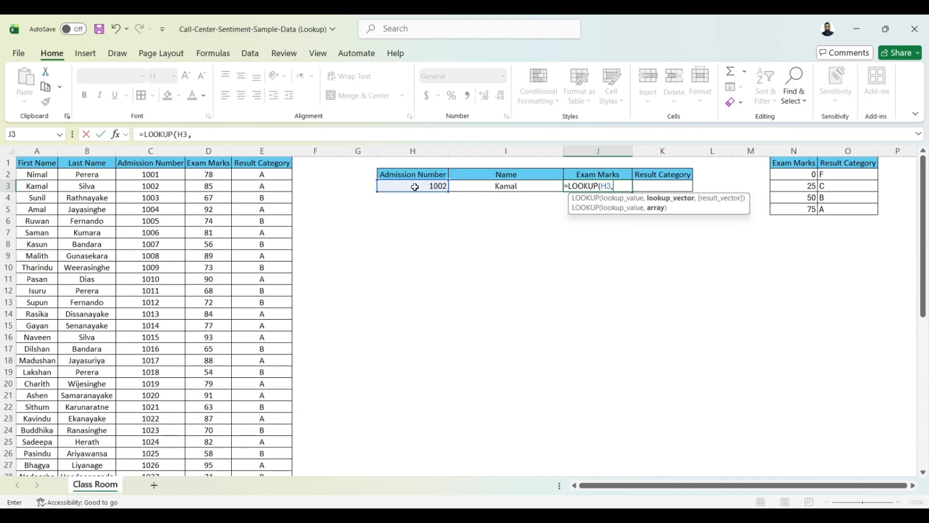
pyautogui.moveTo(161, 164); pyautogui.dragTo(198, 167)
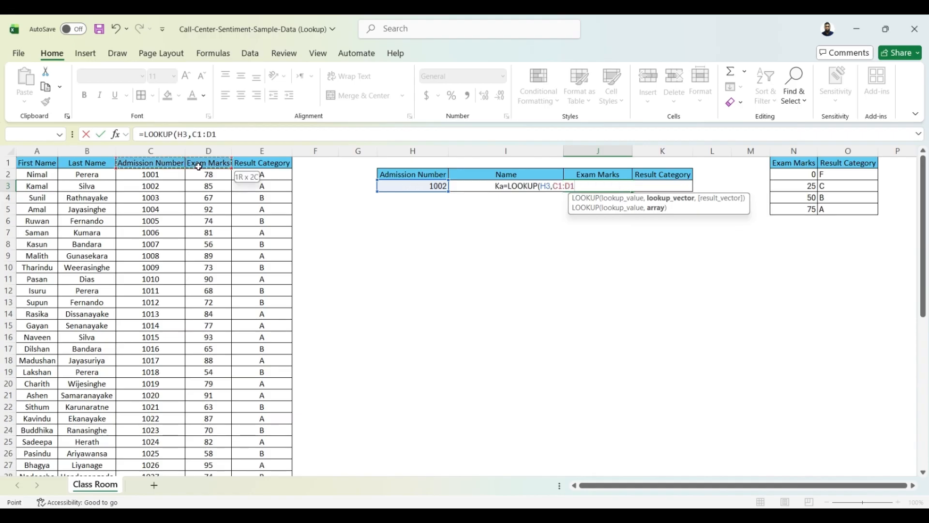
pyautogui.hotkey('ctrl', 'shift', 'Down')
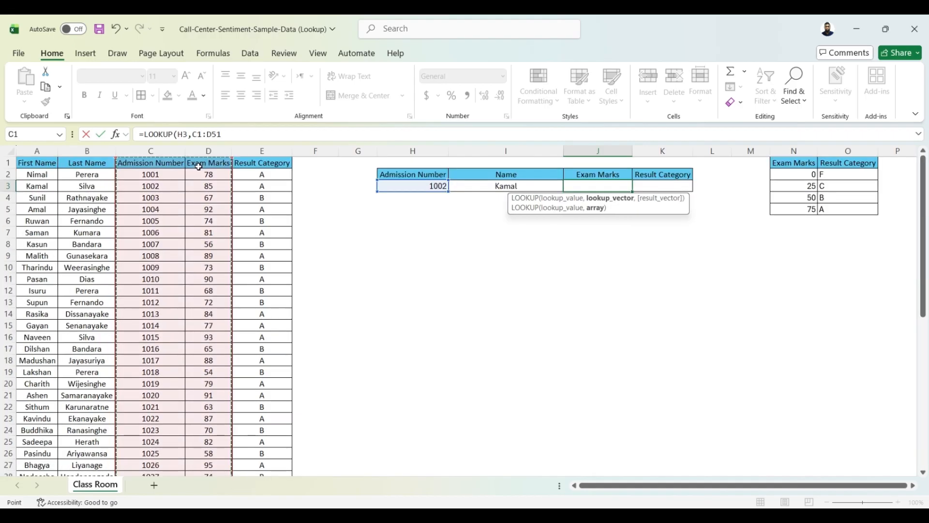
pyautogui.press('F4')
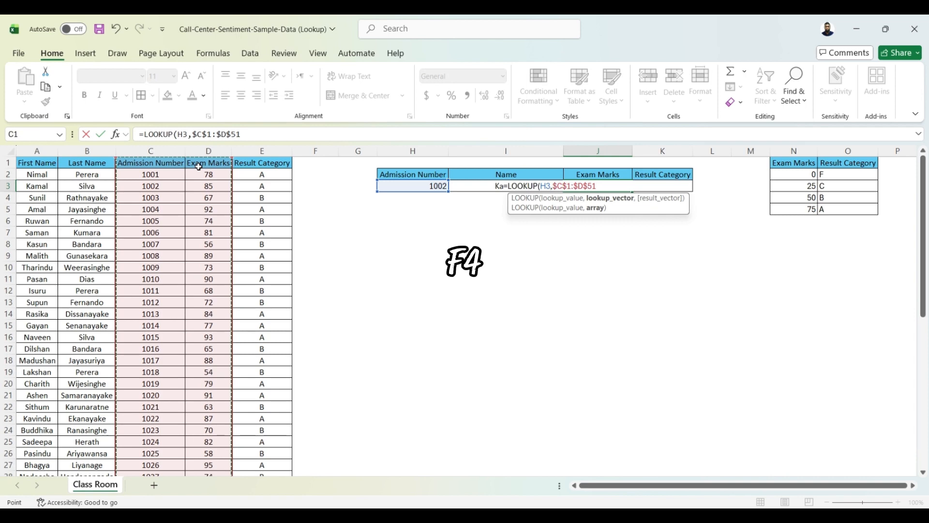
pyautogui.write(')')
pyautogui.press('Return')
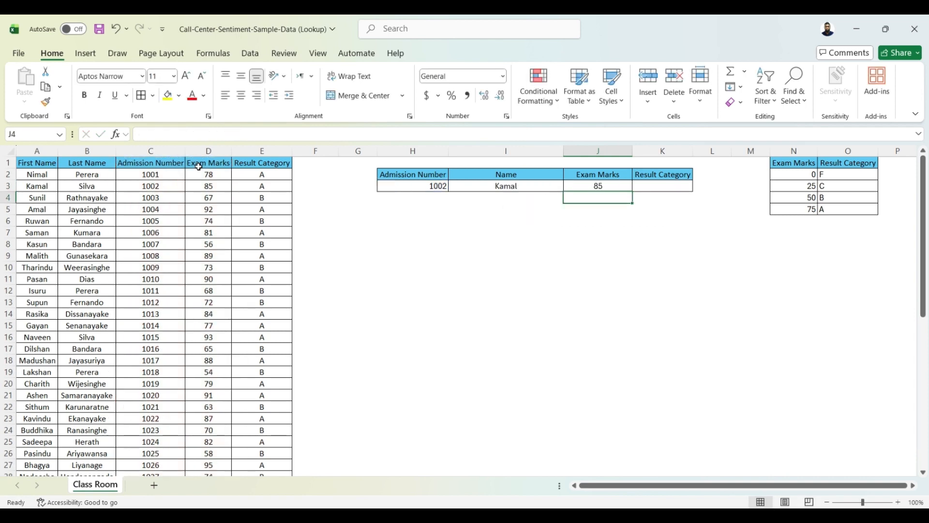
# Step: Review the LOOKUP formulas in I3 and J3 and check the marks and result categories in the class list
pyautogui.click(523, 189)
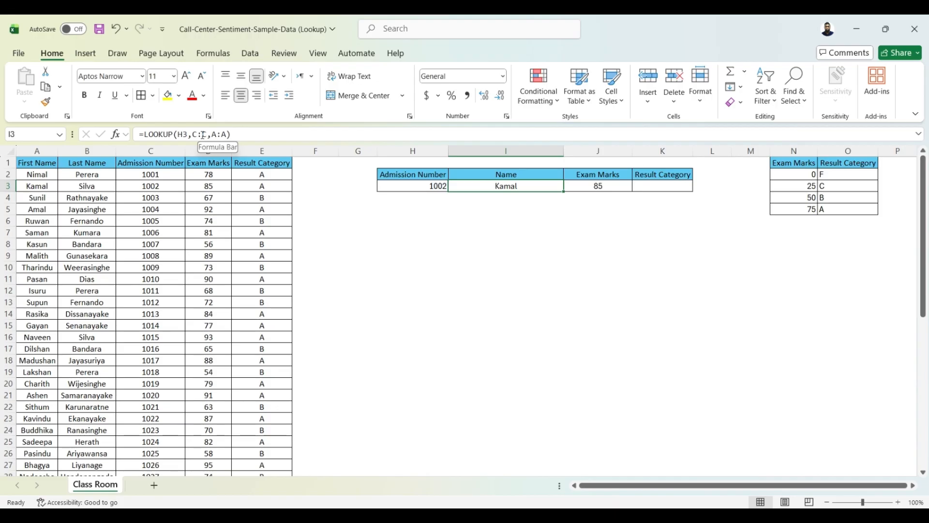
pyautogui.click(611, 187)
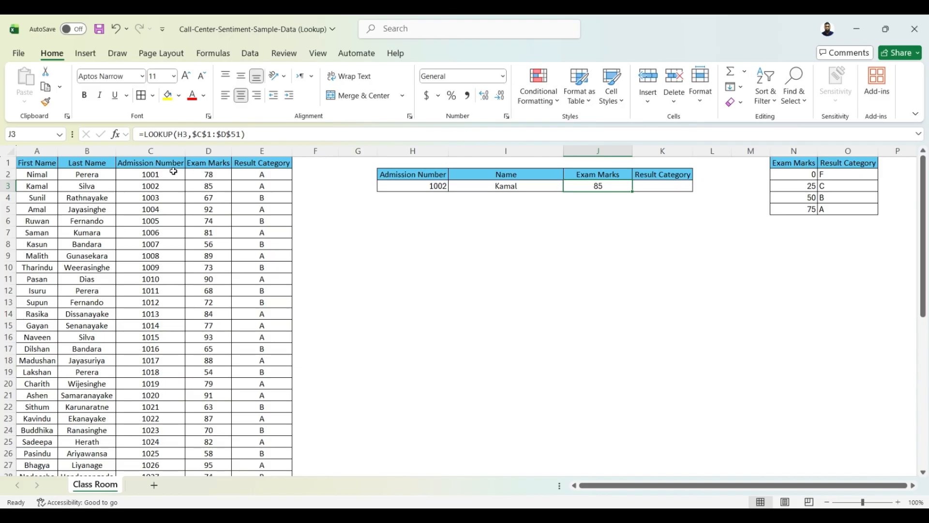
pyautogui.click(203, 190)
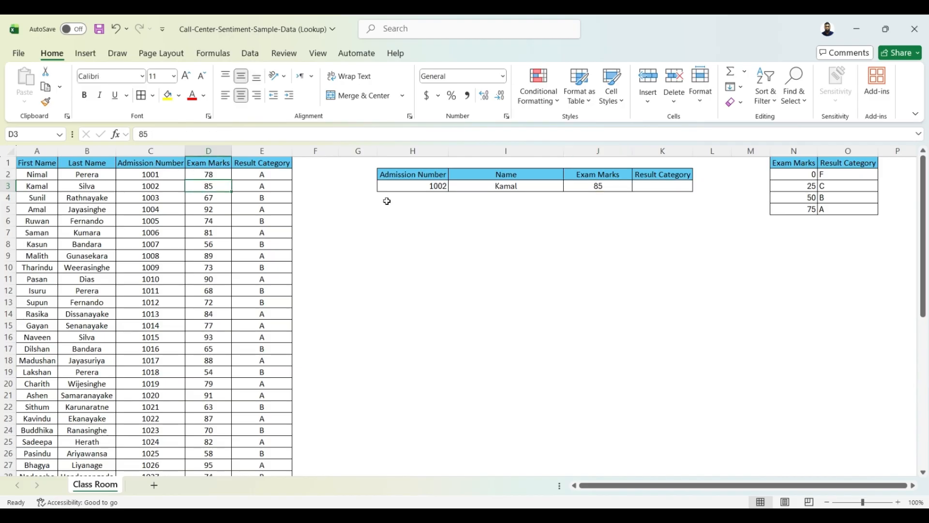
pyautogui.click(597, 187)
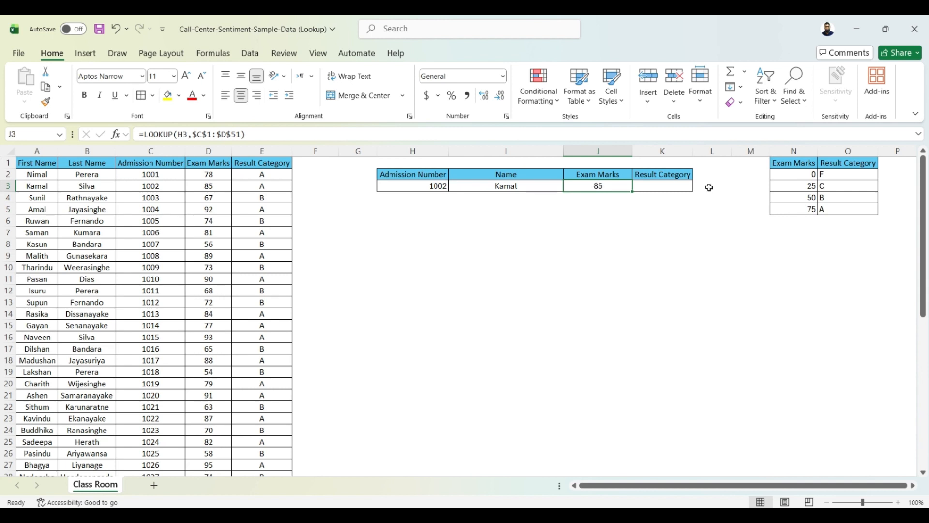
pyautogui.click(682, 188)
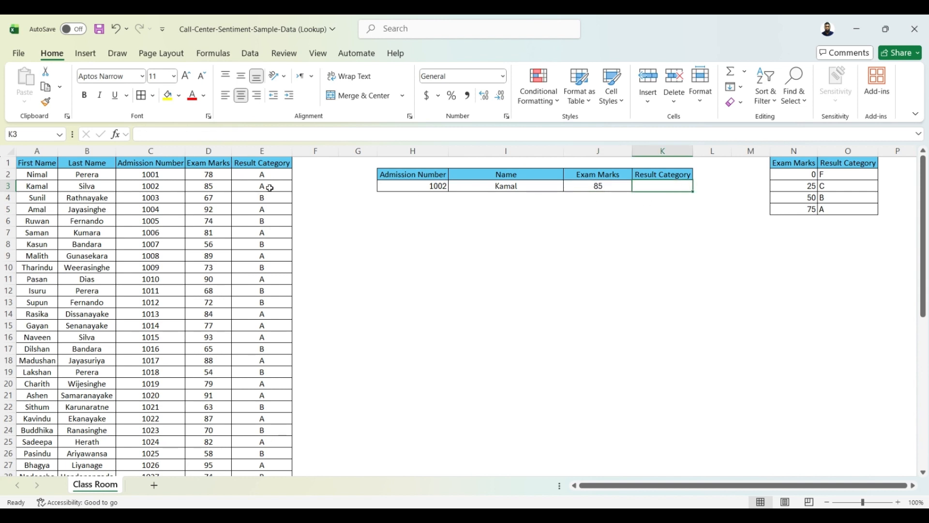
pyautogui.moveTo(266, 186); pyautogui.dragTo(266, 237)
pyautogui.click(543, 240)
# Step: Enter =LOOKUP(J3,$N$1:$N$5,$O$1:$O$5) in K3 to return the result category for the exam marks
pyautogui.click(652, 186)
pyautogui.write('=look')
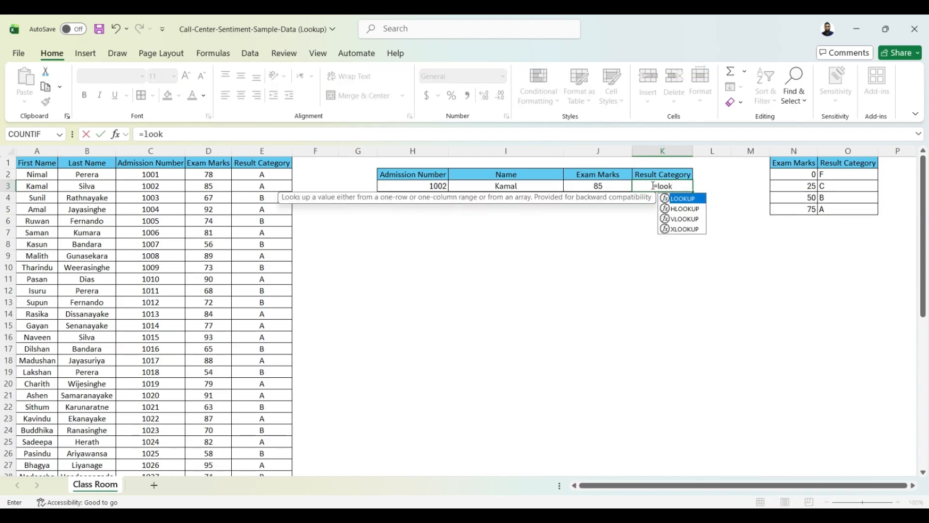
pyautogui.press('Tab')
pyautogui.click(601, 186)
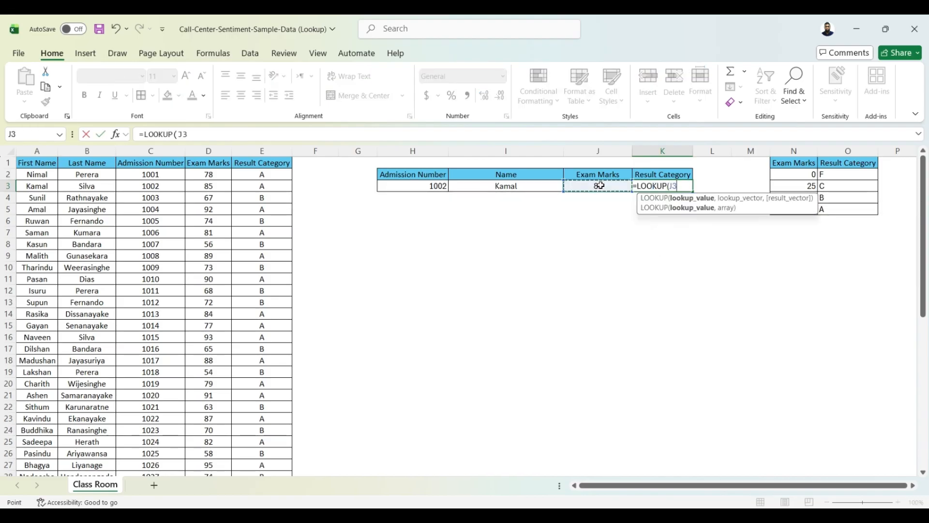
pyautogui.write(',')
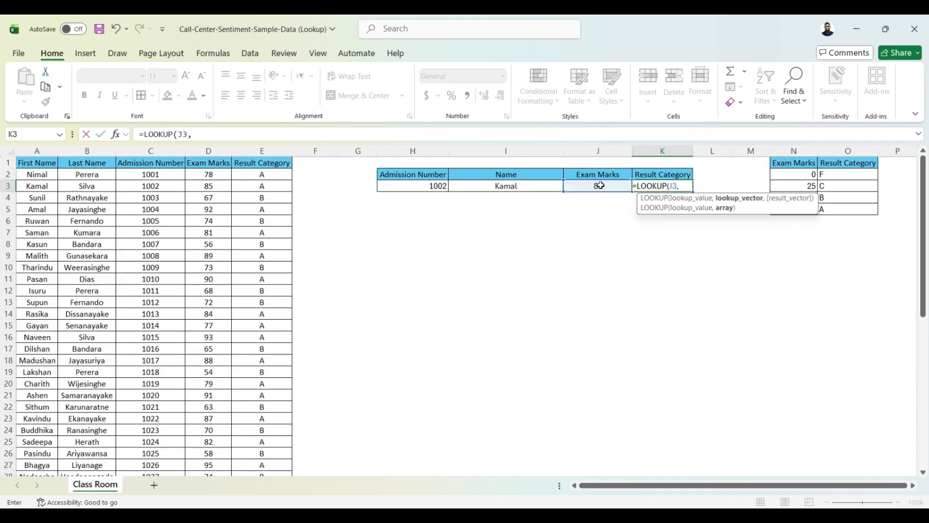
pyautogui.click(796, 165)
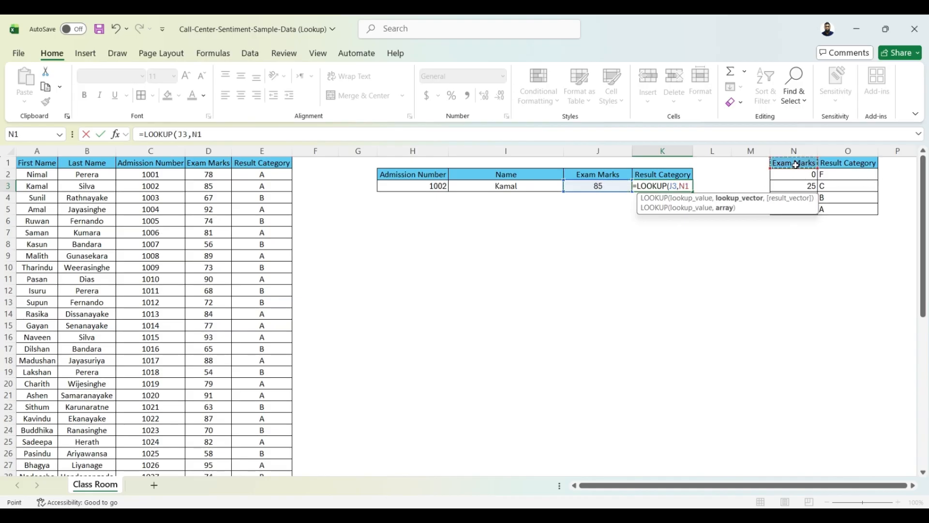
pyautogui.moveTo(796, 165); pyautogui.dragTo(802, 204)
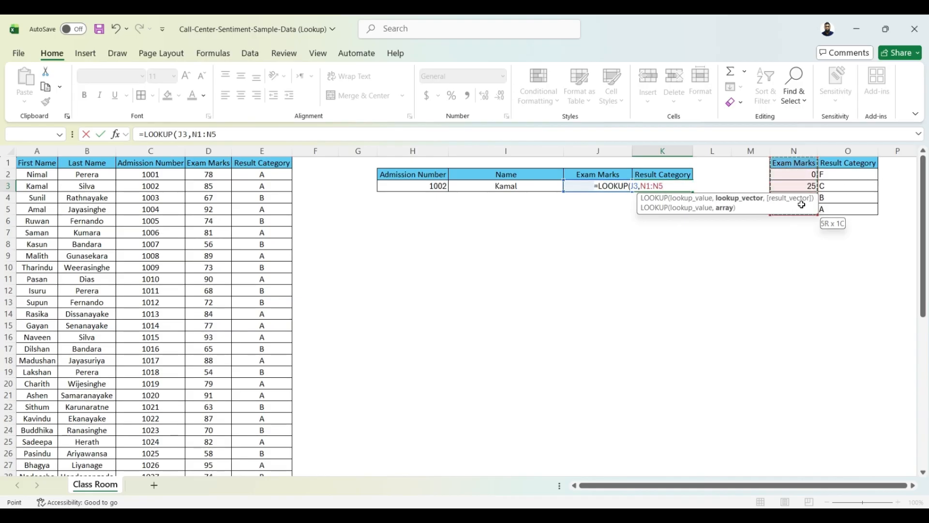
pyautogui.press('F4')
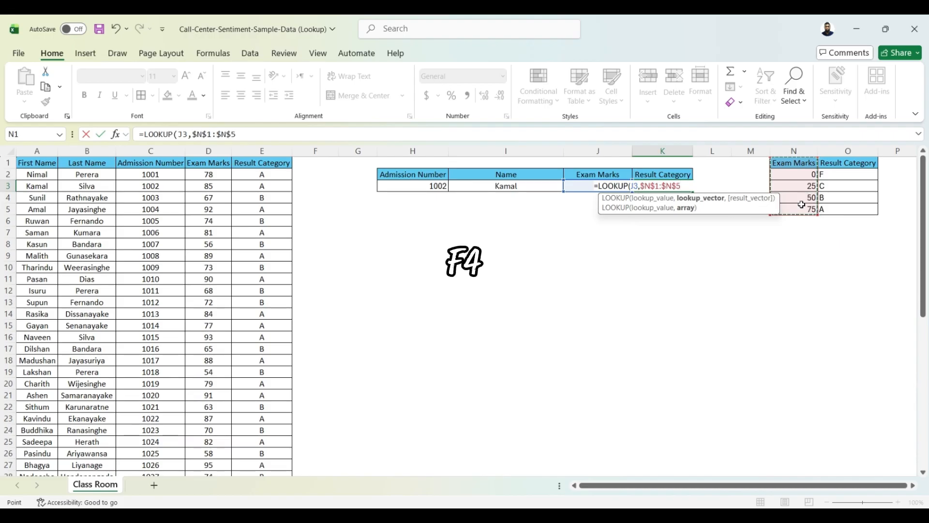
pyautogui.write(',')
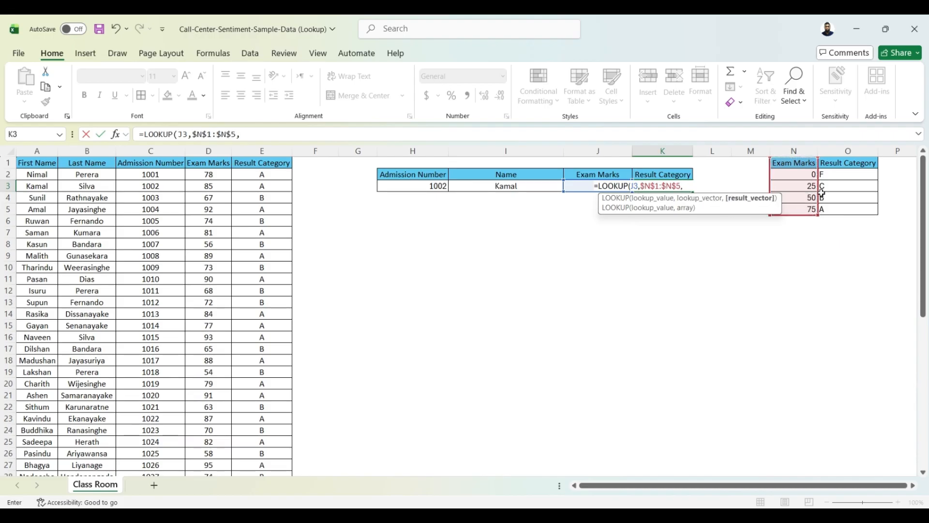
pyautogui.moveTo(837, 164); pyautogui.dragTo(843, 209)
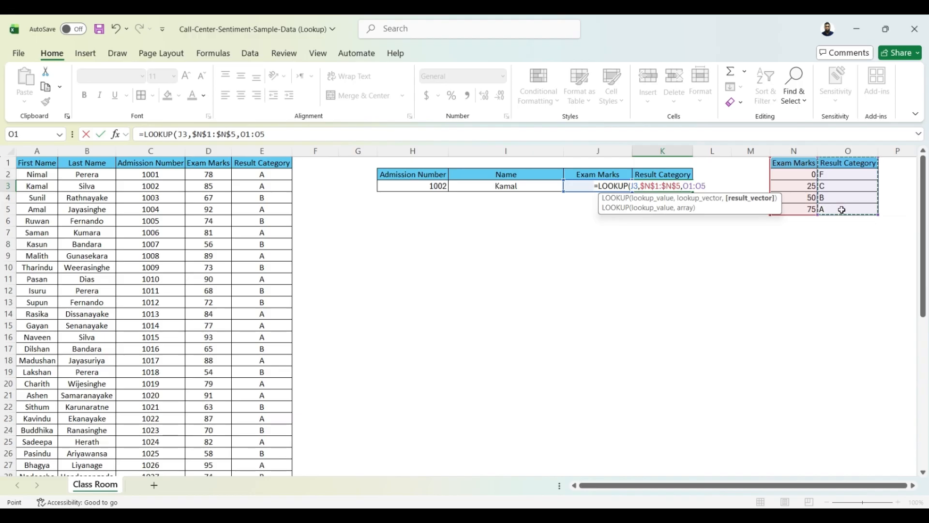
pyautogui.press('F4')
pyautogui.write(')')
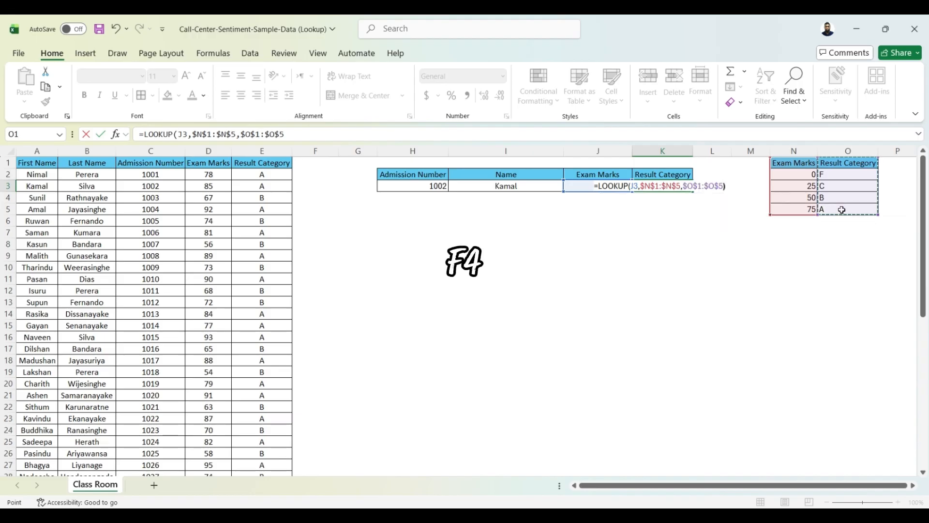
pyautogui.press('Return')
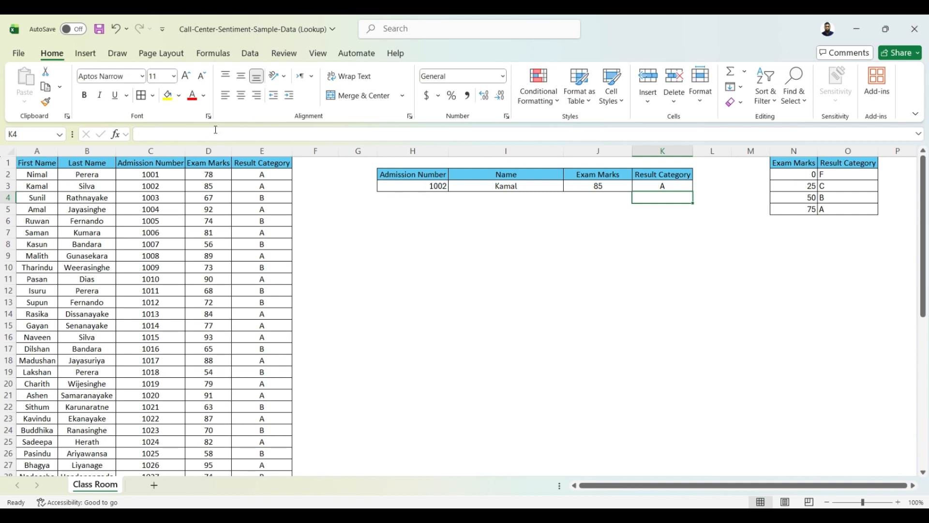
# Step: Replace the admission number in H3 with that of the student listed in row 4
pyautogui.click(446, 187)
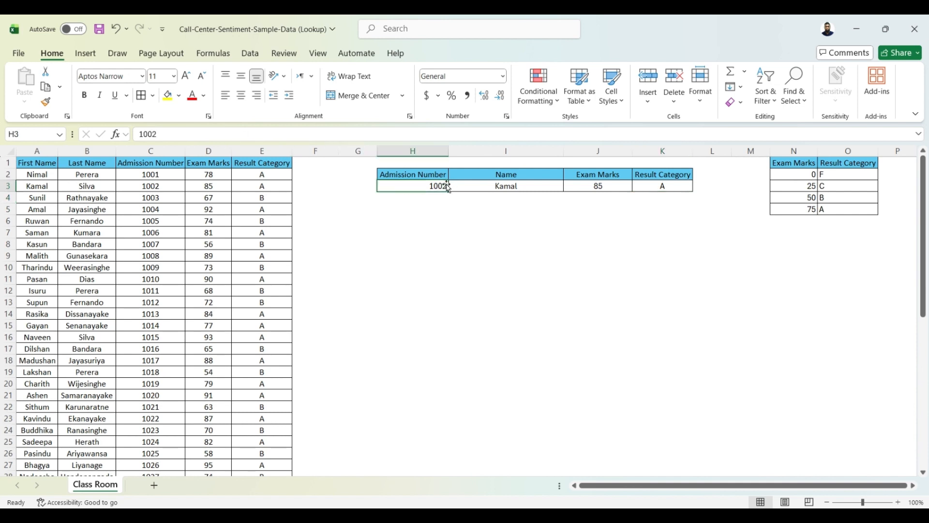
pyautogui.click(296, 136)
pyautogui.press('BackSpace')
pyautogui.write('3')
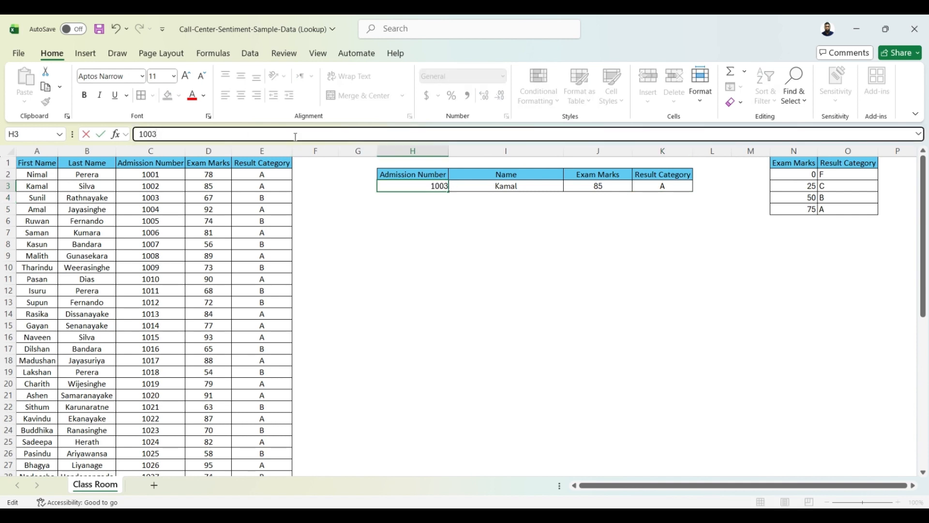
pyautogui.press('Return')
pyautogui.click(414, 244)
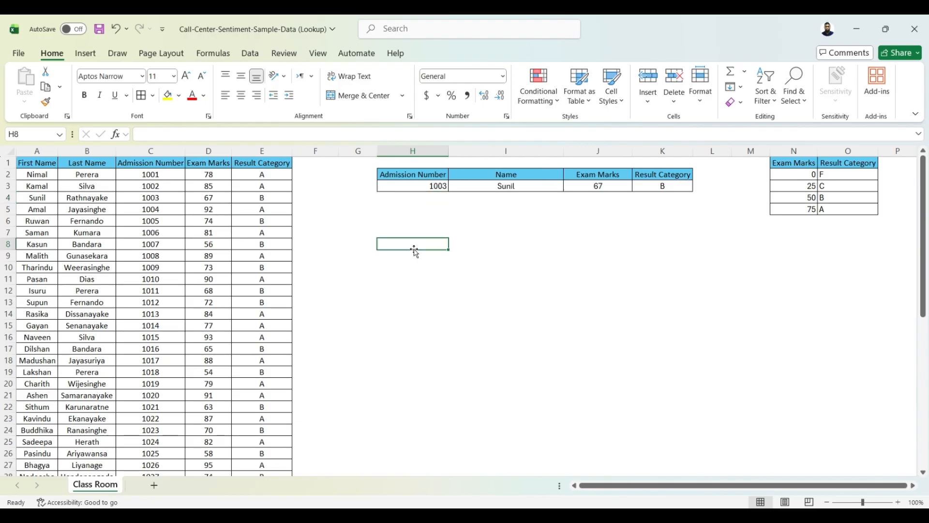
# Step: Clear H3 and add List data validation to it with =$C$2:$C$51 as the source
pyautogui.click(414, 188)
pyautogui.press('Delete')
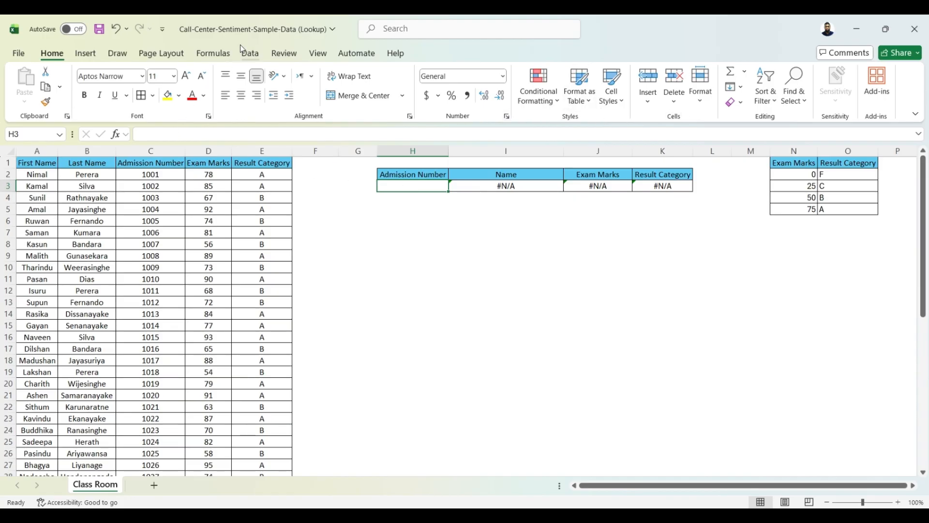
pyautogui.click(249, 53)
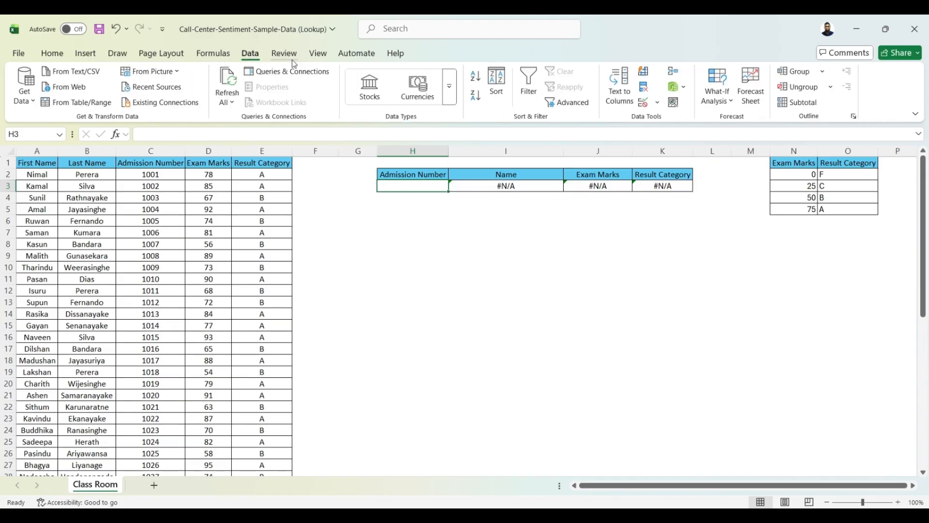
pyautogui.click(657, 102)
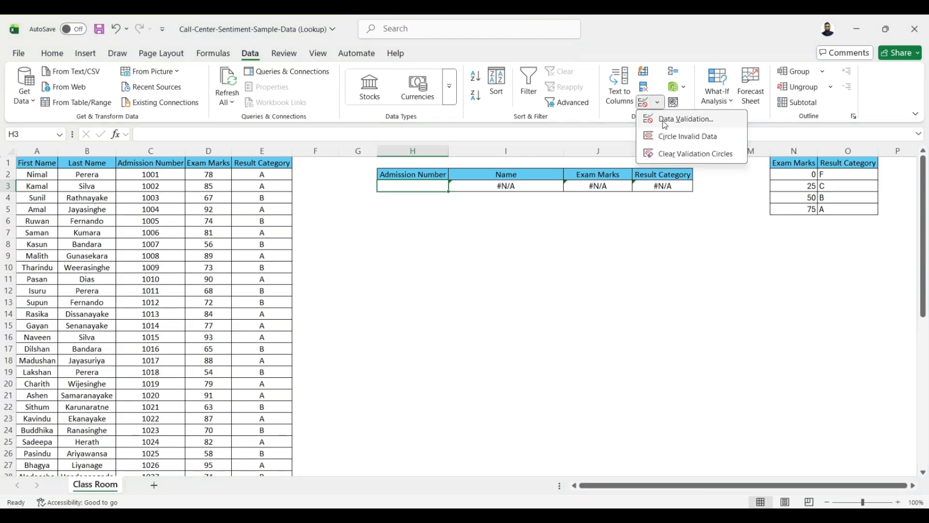
pyautogui.click(666, 123)
pyautogui.click(515, 299)
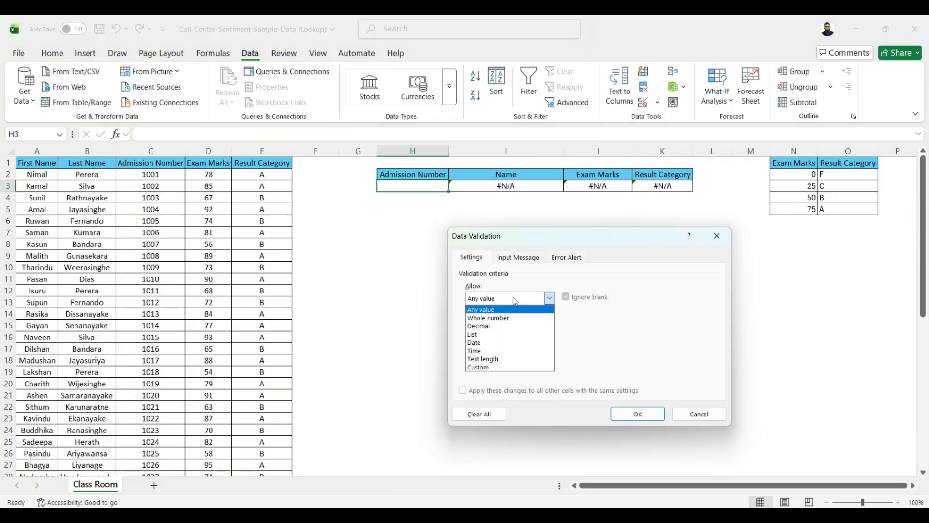
pyautogui.click(509, 334)
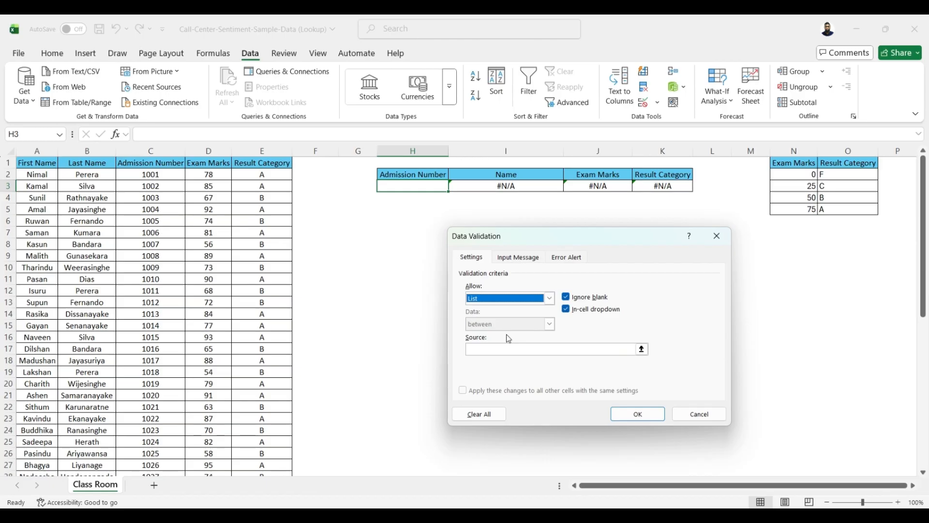
pyautogui.click(632, 350)
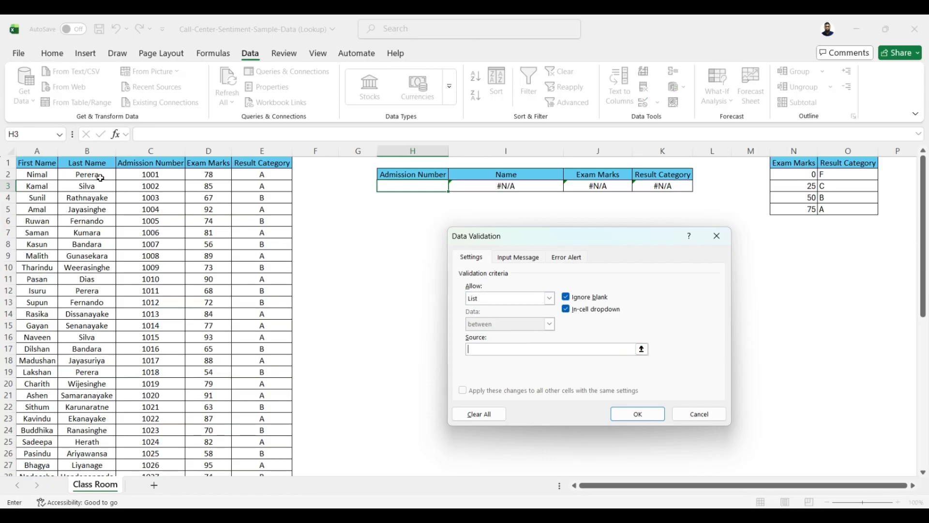
pyautogui.click(163, 175)
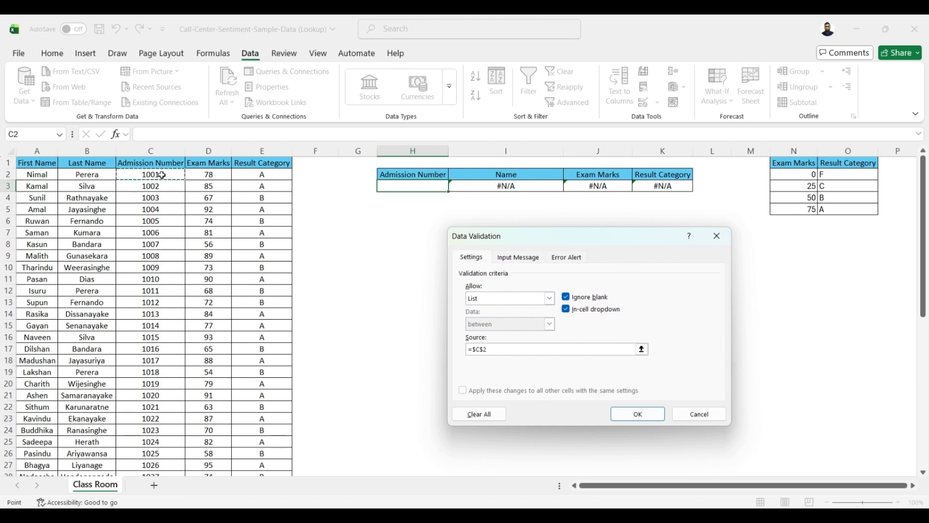
pyautogui.hotkey('ctrl', 'shift', 'Down')
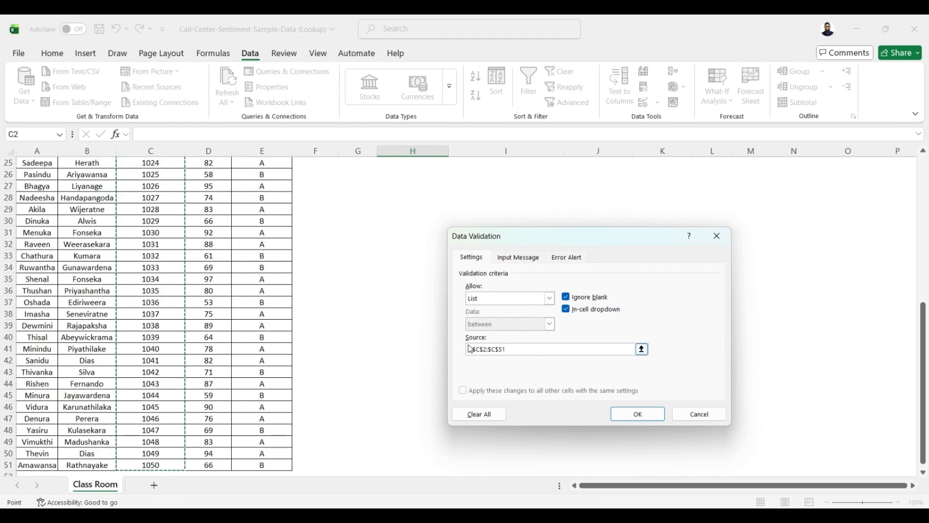
pyautogui.click(627, 413)
pyautogui.scroll(8, 546, 316)
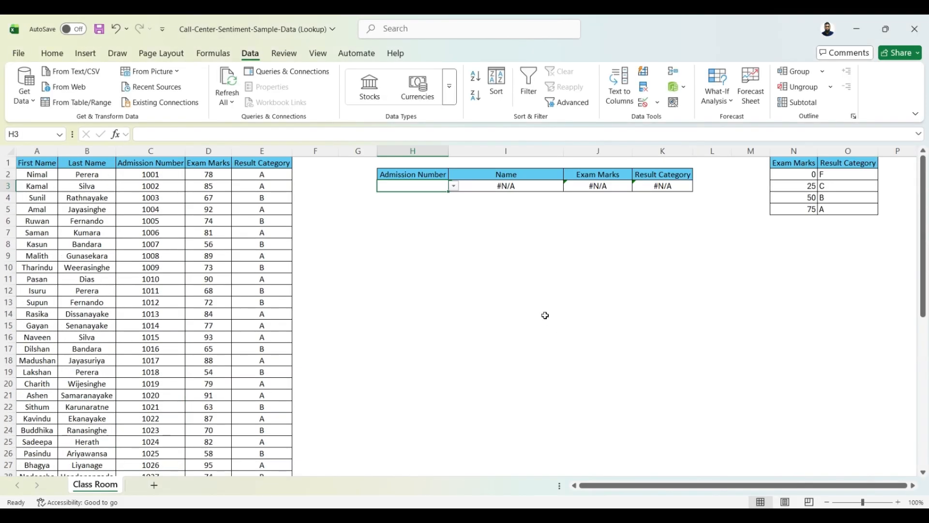
# Step: Choose the admission numbers of the students in rows 4, 7, 9, 11 and 13 in turn from the H3 dropdown
pyautogui.click(454, 187)
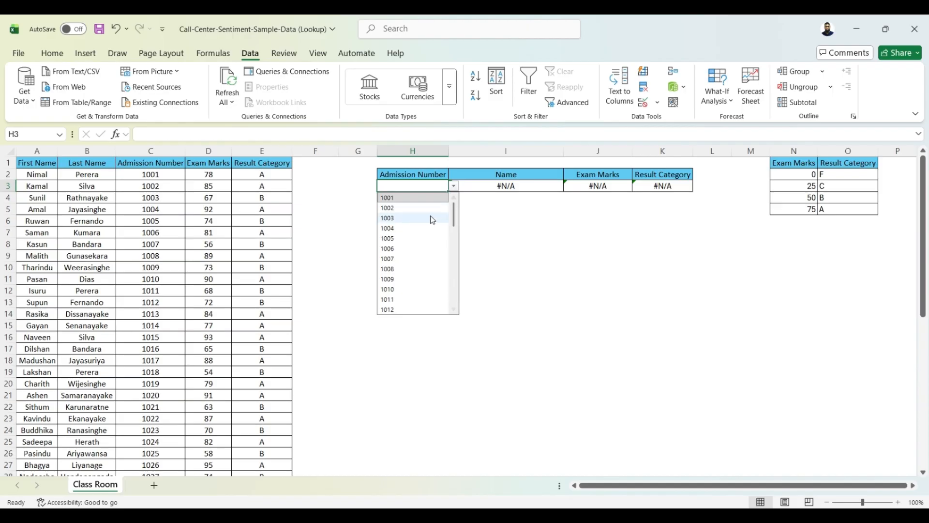
pyautogui.click(433, 218)
pyautogui.click(454, 187)
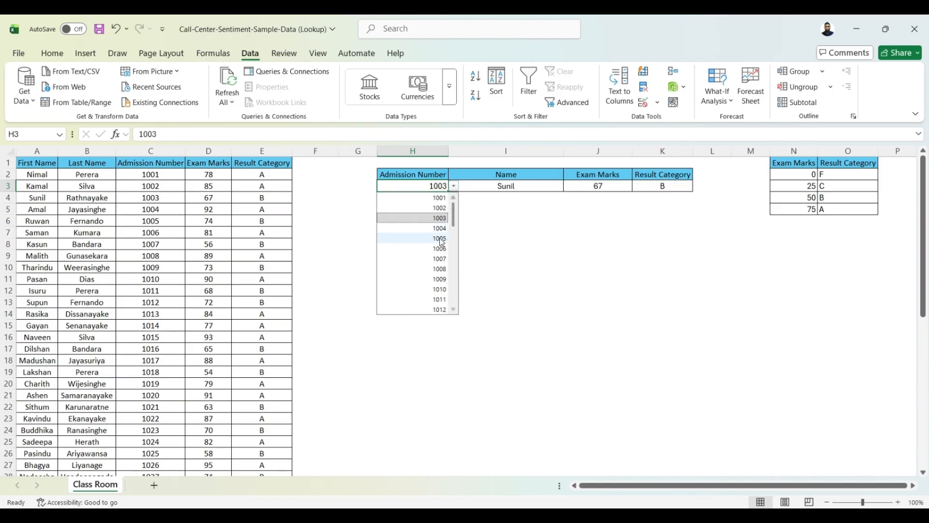
pyautogui.click(439, 249)
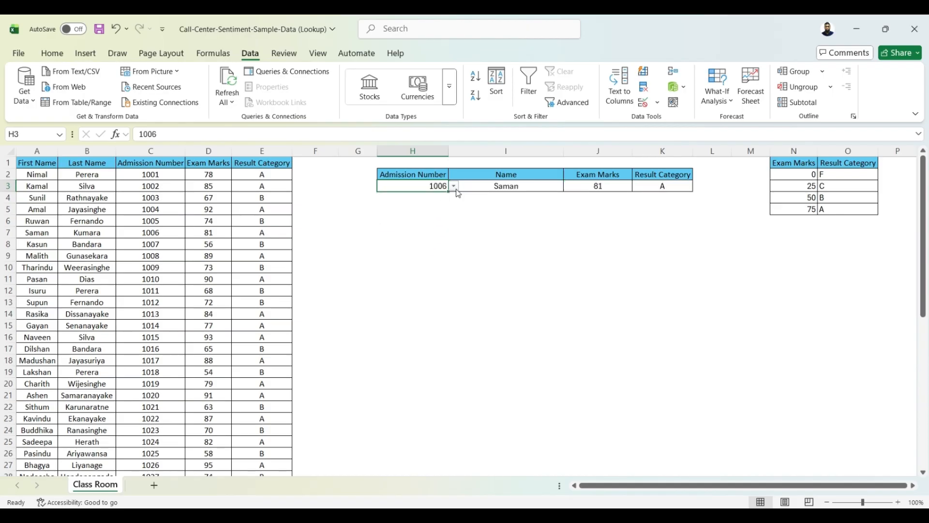
pyautogui.click(455, 188)
pyautogui.click(431, 269)
pyautogui.click(454, 187)
pyautogui.click(431, 289)
pyautogui.click(454, 186)
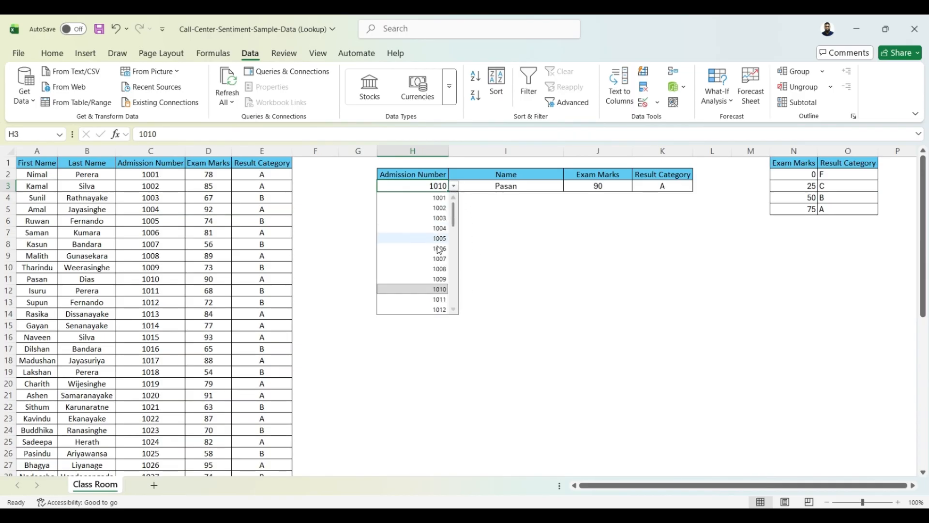
pyautogui.click(427, 306)
pyautogui.click(484, 287)
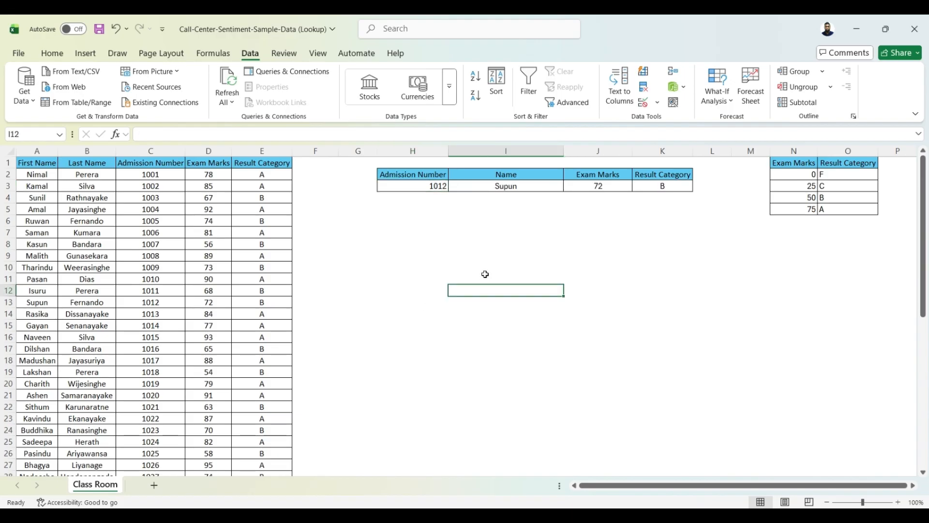
# Step: Extend the name formula in I3 with &" "& so a space follows the looked-up first name
pyautogui.click(505, 184)
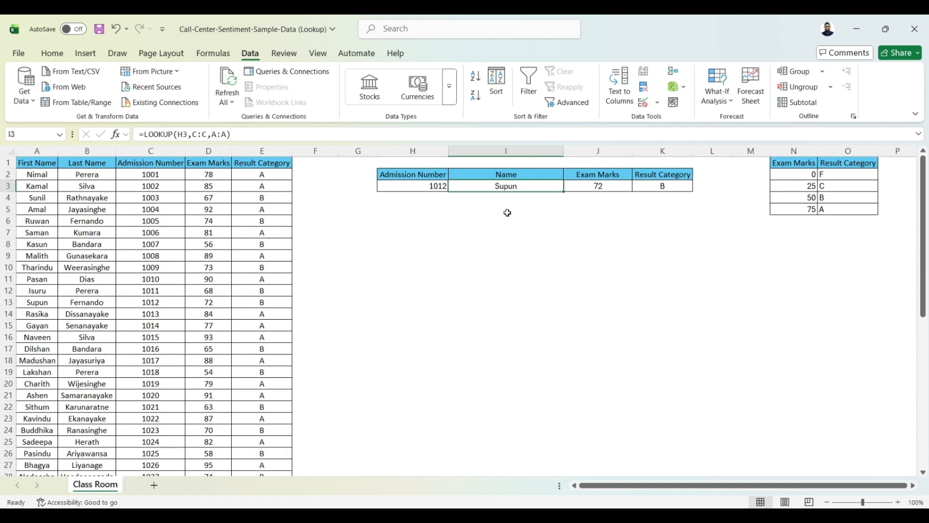
pyautogui.click(249, 136)
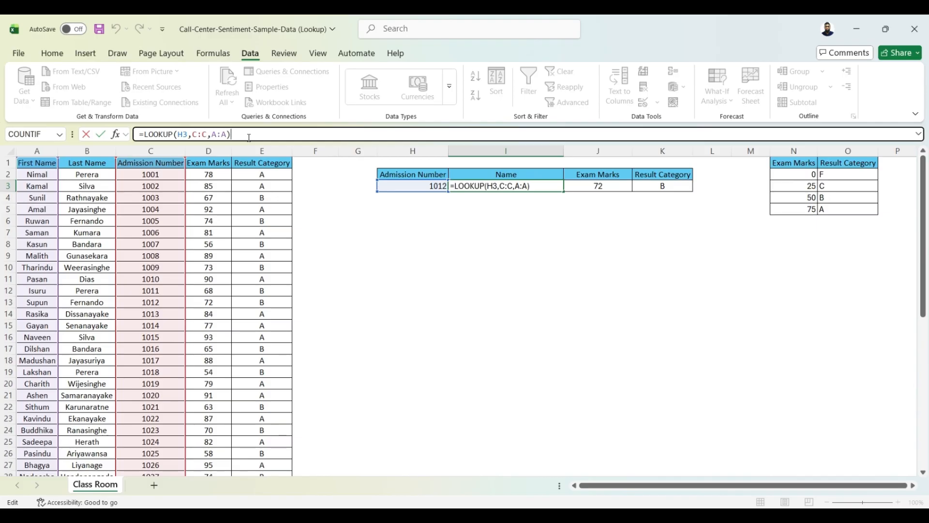
pyautogui.write('&"')
pyautogui.write('&')
pyautogui.moveTo(145, 134); pyautogui.dragTo(229, 134)
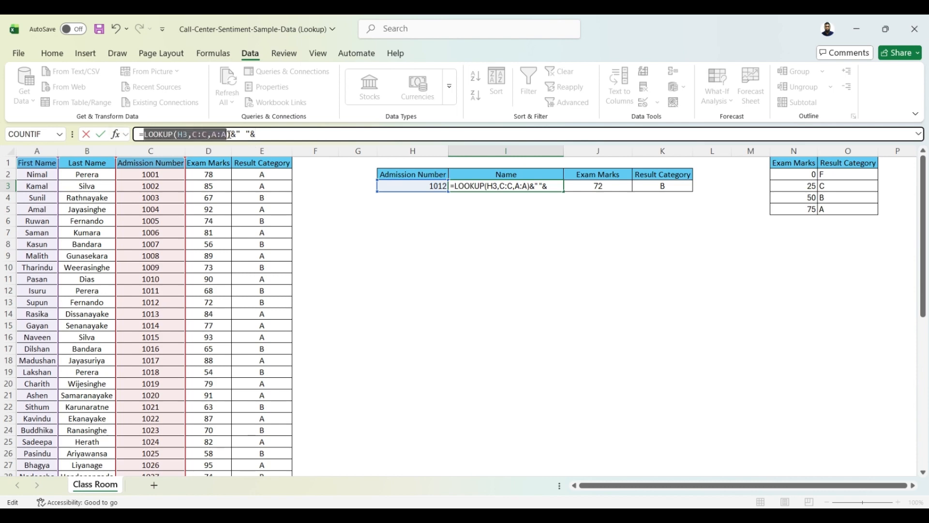
pyautogui.click(269, 135)
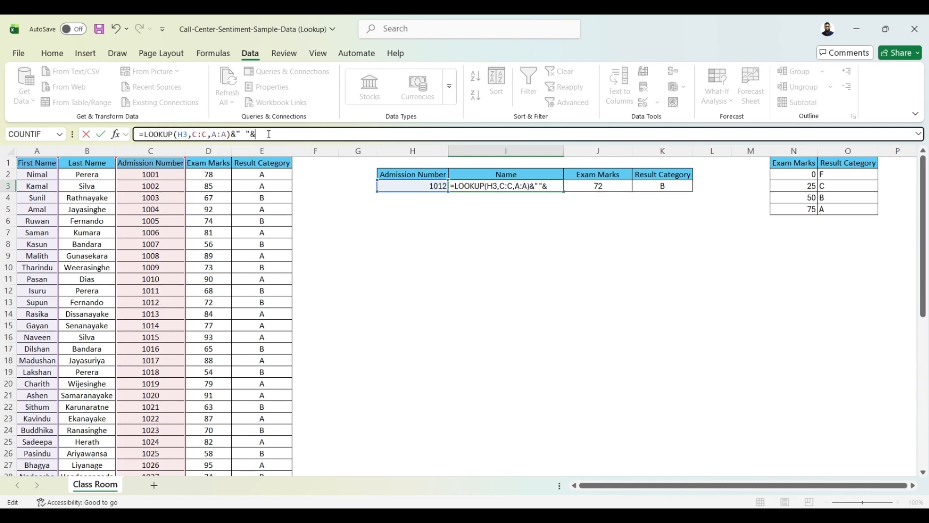
# Step: Complete the I3 formula with LOOKUP(H3,C:C,B:B) to append the last name, and compare the full name with the student's record in row 13
pyautogui.write('look')
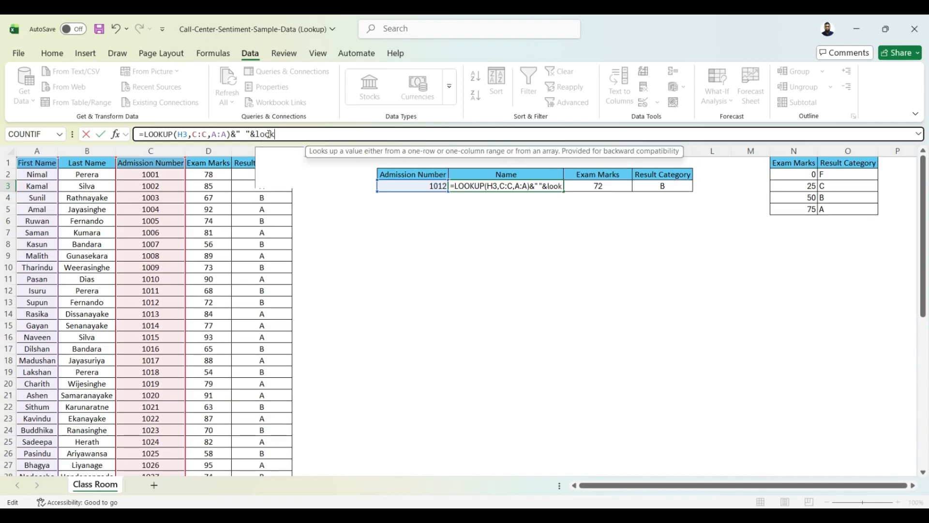
pyautogui.press('Tab')
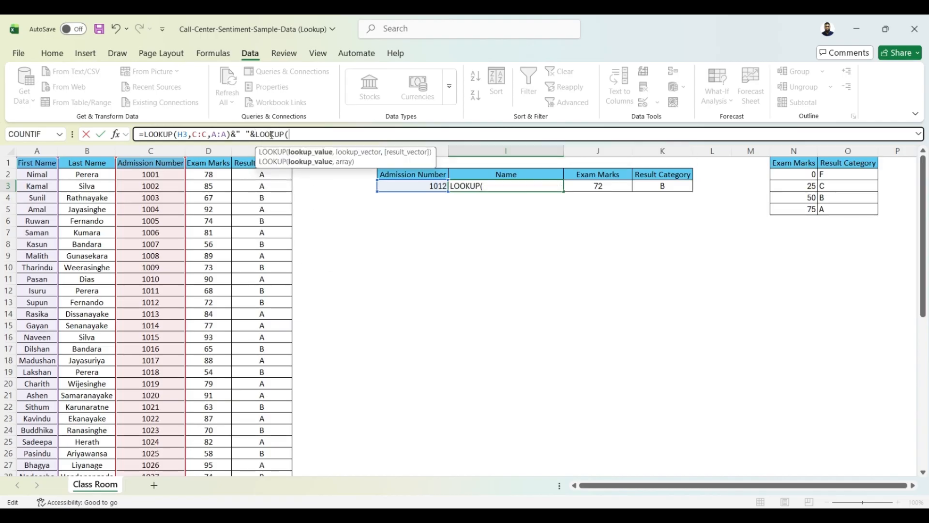
pyautogui.click(433, 187)
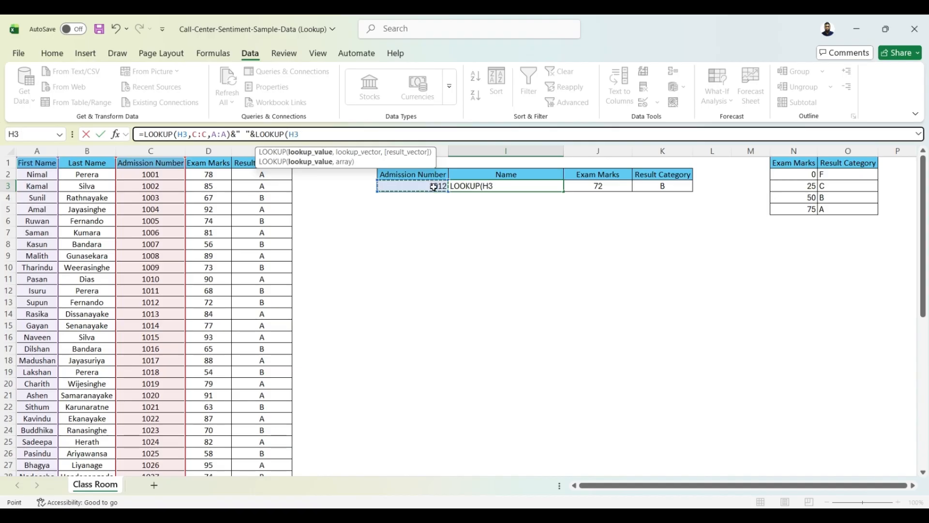
pyautogui.write(',')
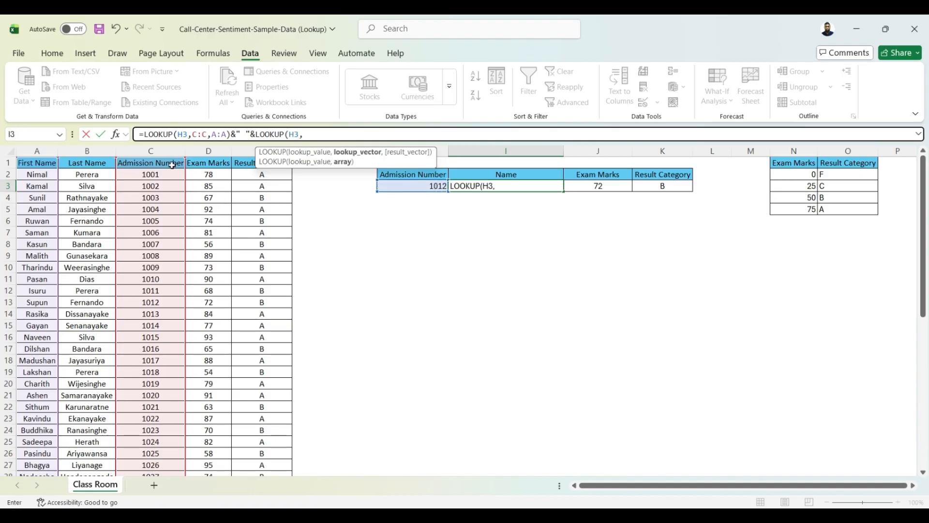
pyautogui.click(159, 151)
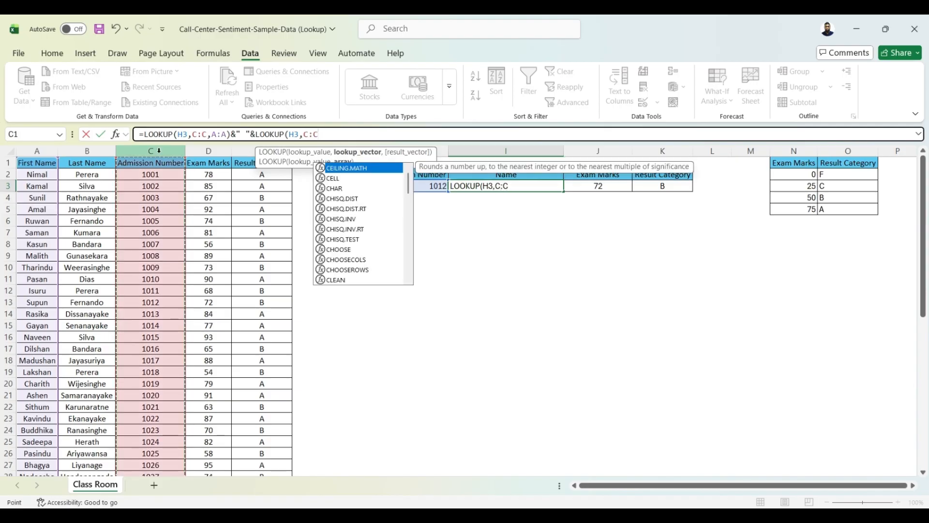
pyautogui.write(',')
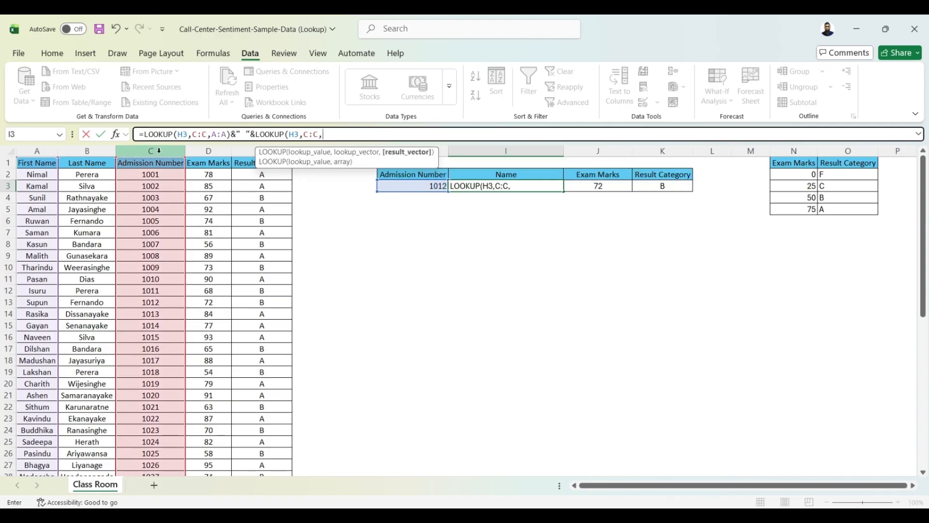
pyautogui.click(86, 150)
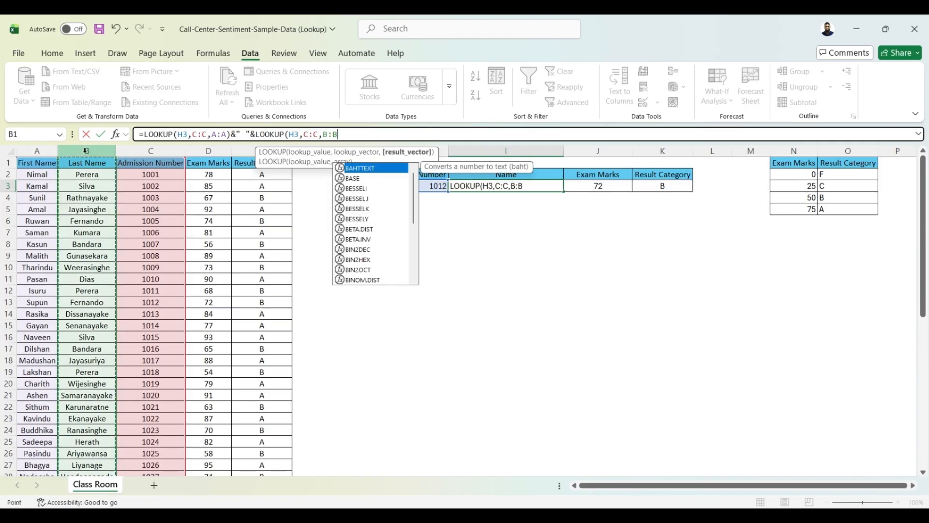
pyautogui.write(')')
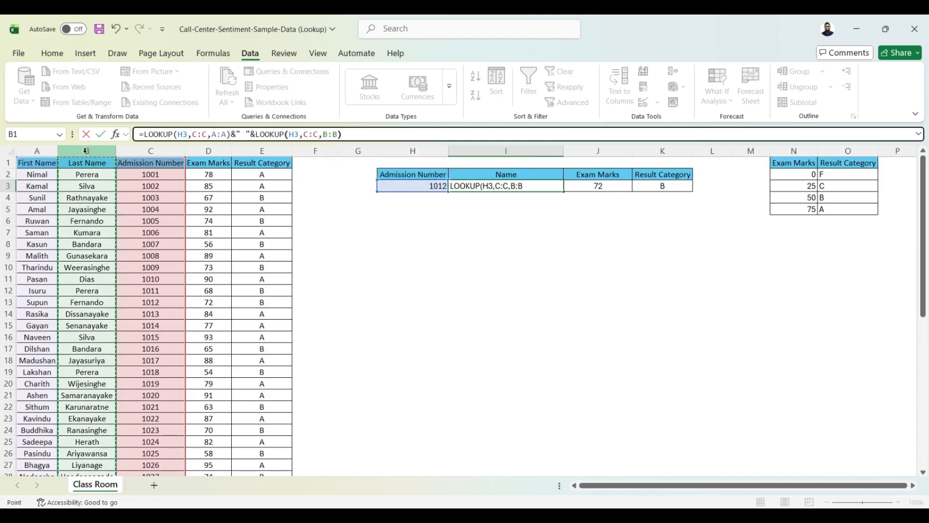
pyautogui.press('Tab')
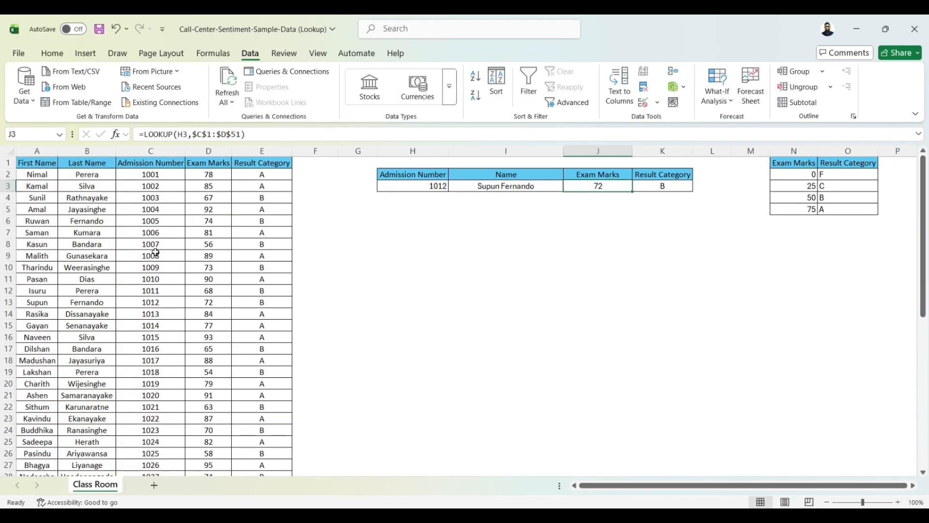
pyautogui.moveTo(164, 303); pyautogui.dragTo(48, 299)
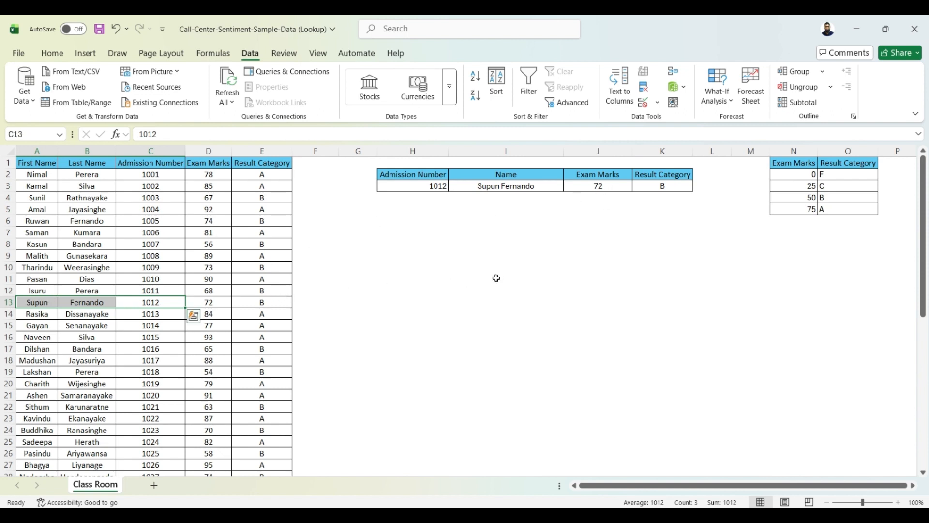
pyautogui.click(508, 255)
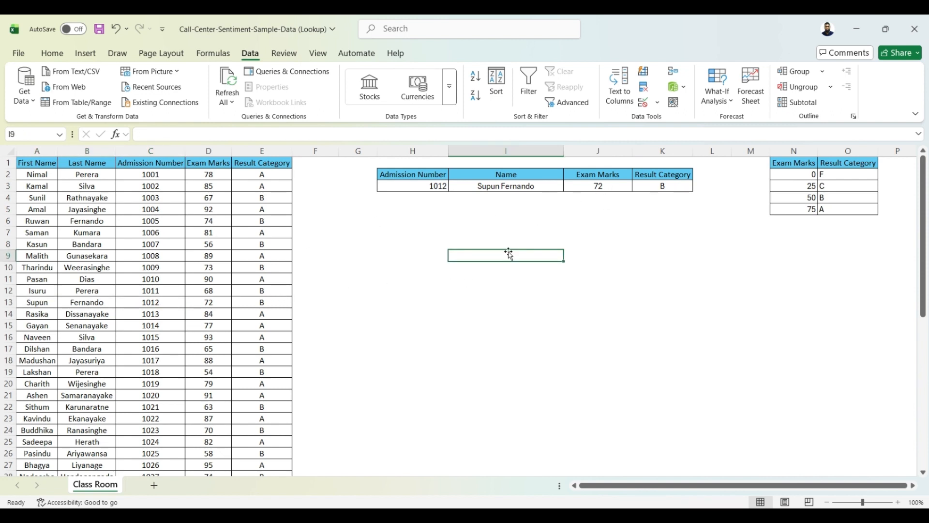